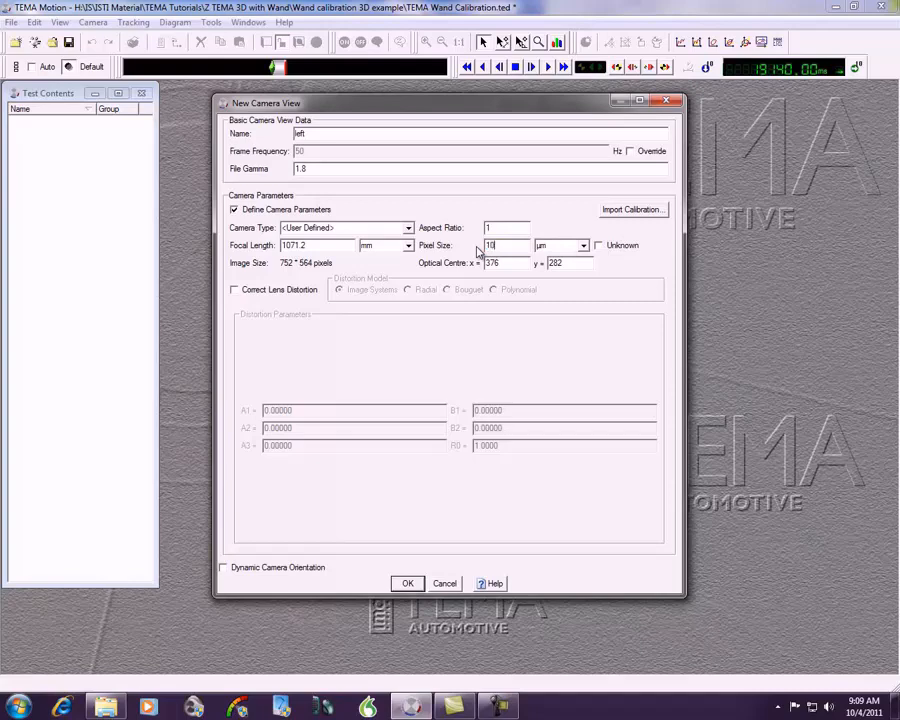
Step: Create the left camera view with the defined parameters and open the middle image sequence
left_click(407, 584)
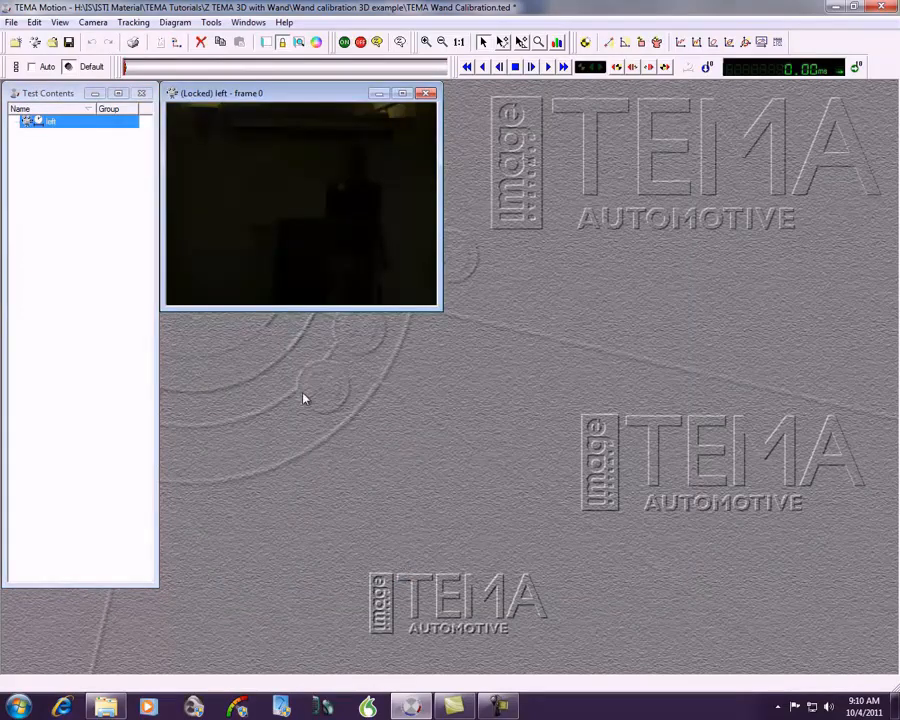
left_click(34, 44)
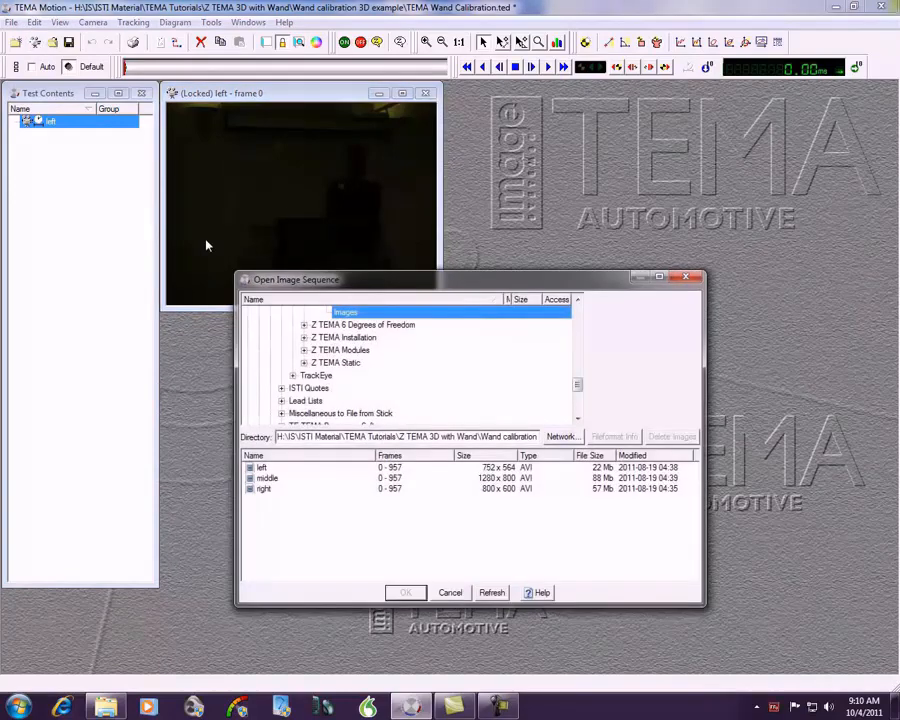
left_click(321, 478)
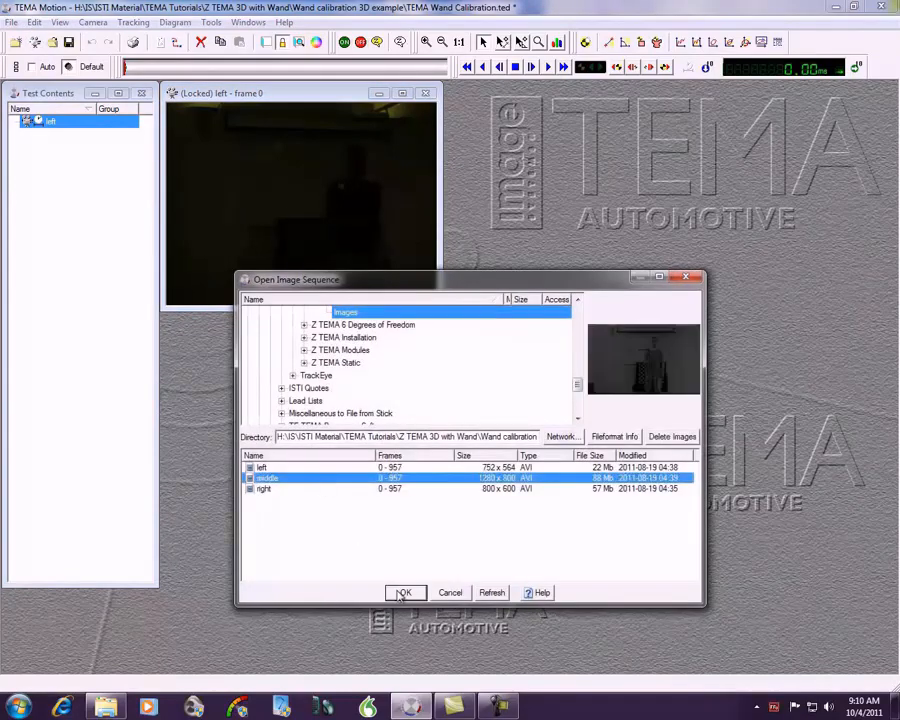
left_click(401, 593)
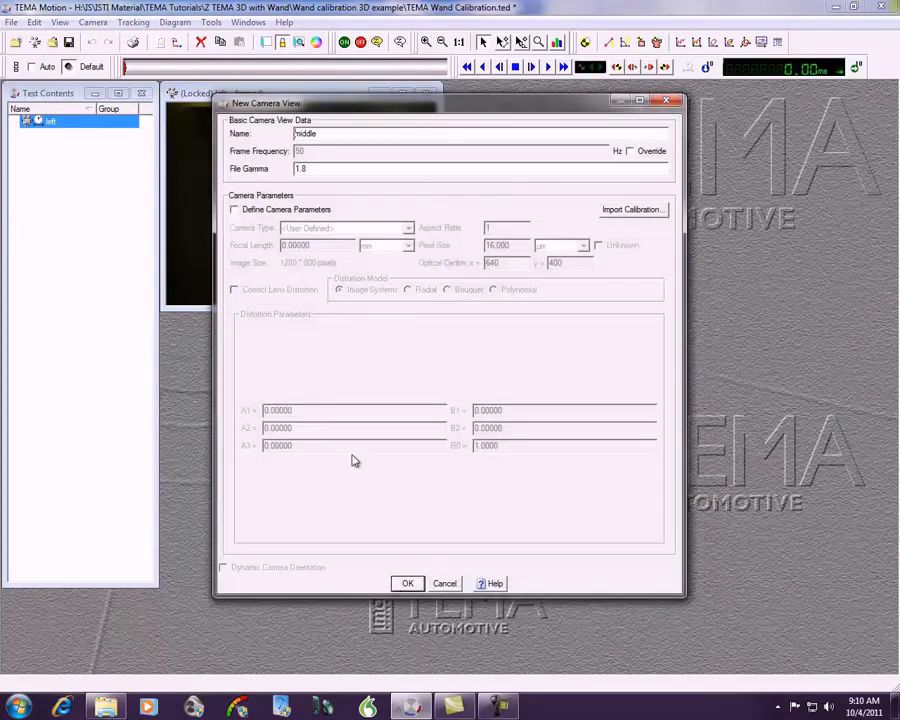
Step: Create the middle camera view with defined camera parameters, using focal length 2317.9 and pixel size 10 µm
left_click(234, 209)
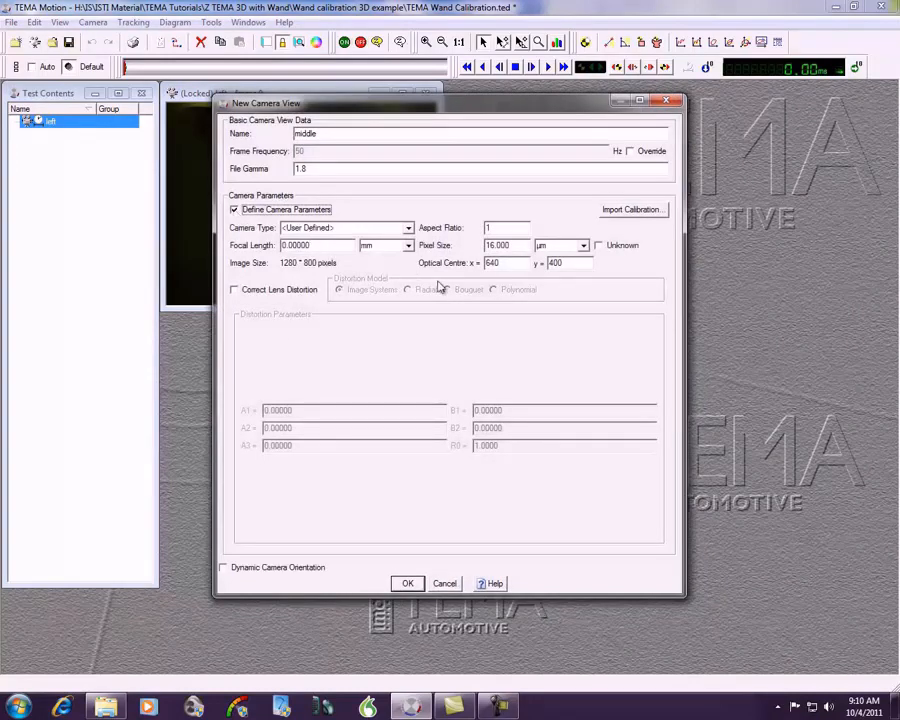
left_click(599, 246)
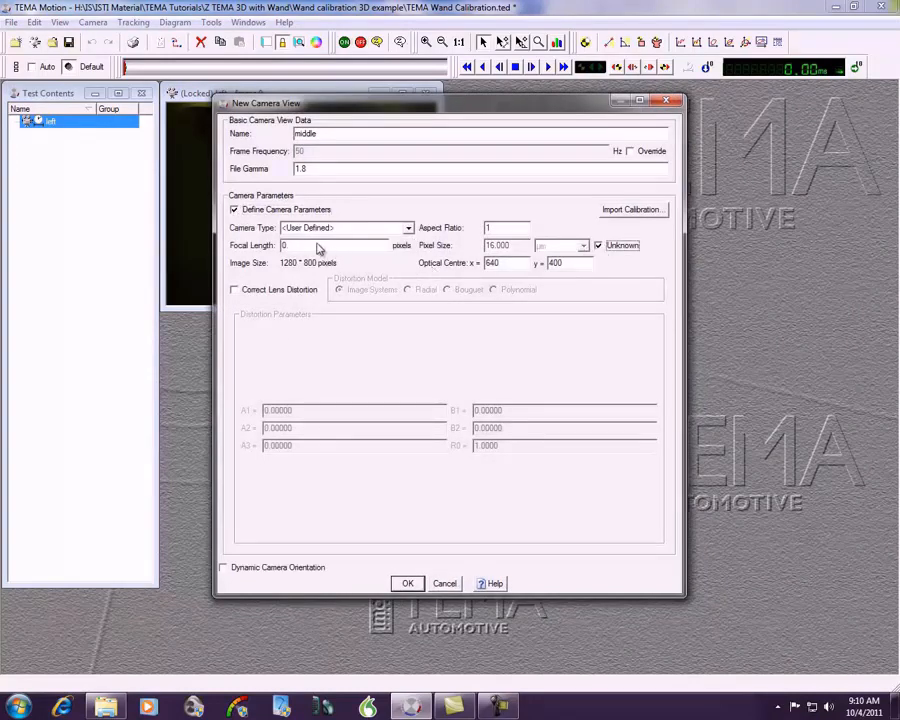
left_click_drag(304, 245, 261, 247)
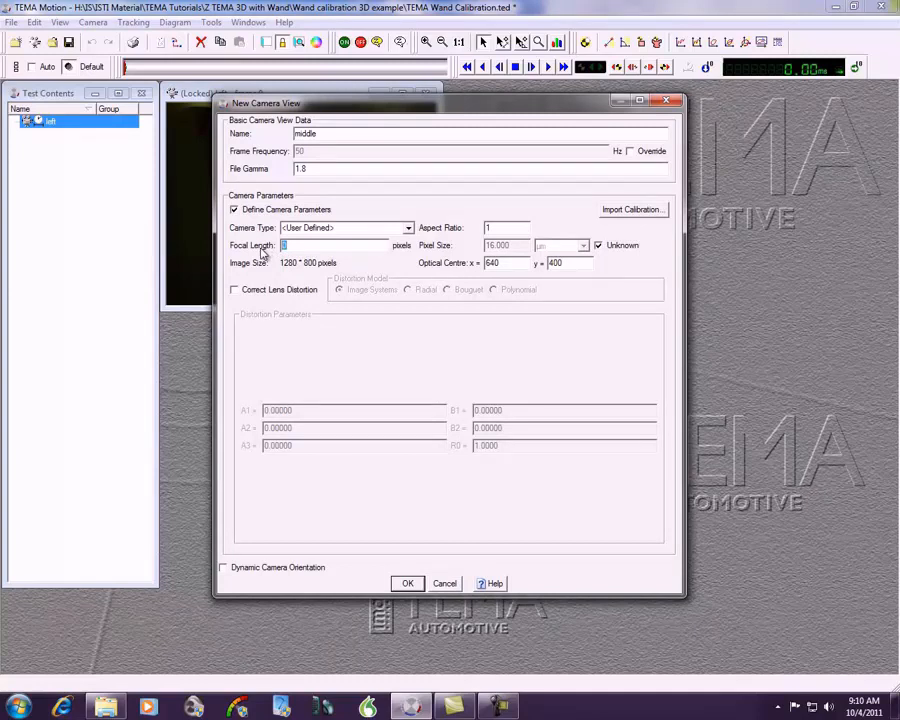
type("231")
type("7.9")
left_click(599, 246)
left_click_drag(514, 246, 472, 254)
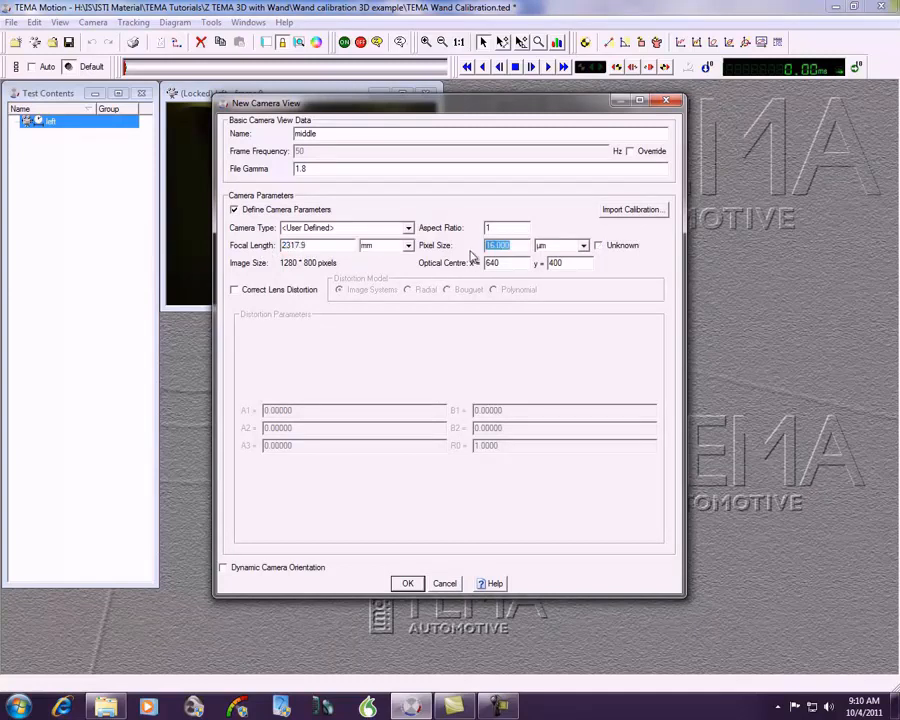
type("10")
left_click(407, 582)
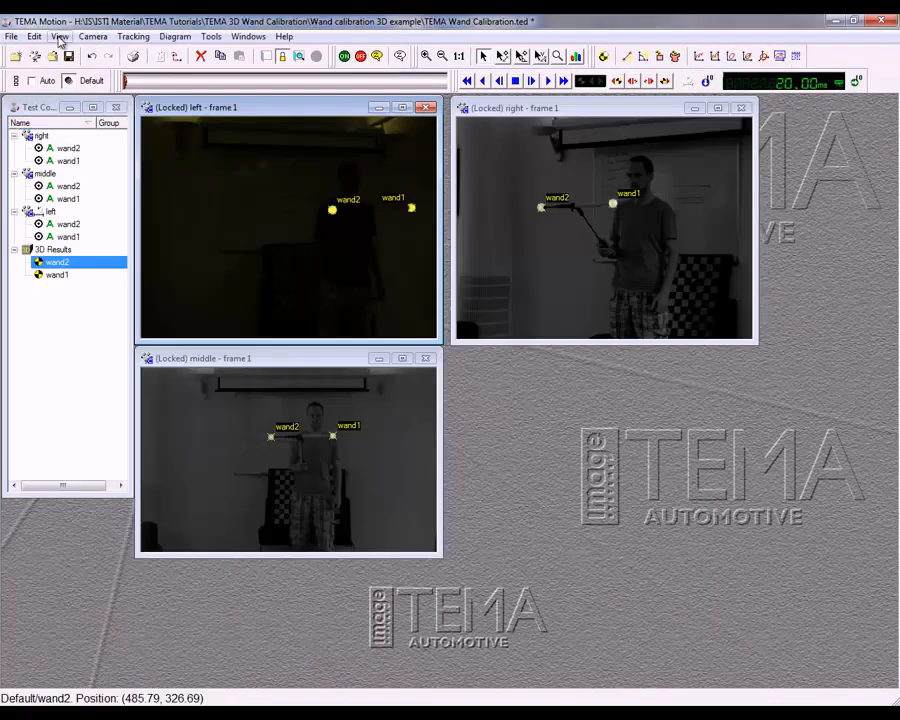
Step: Show the Time Overview and place it below the right camera view
left_click(60, 37)
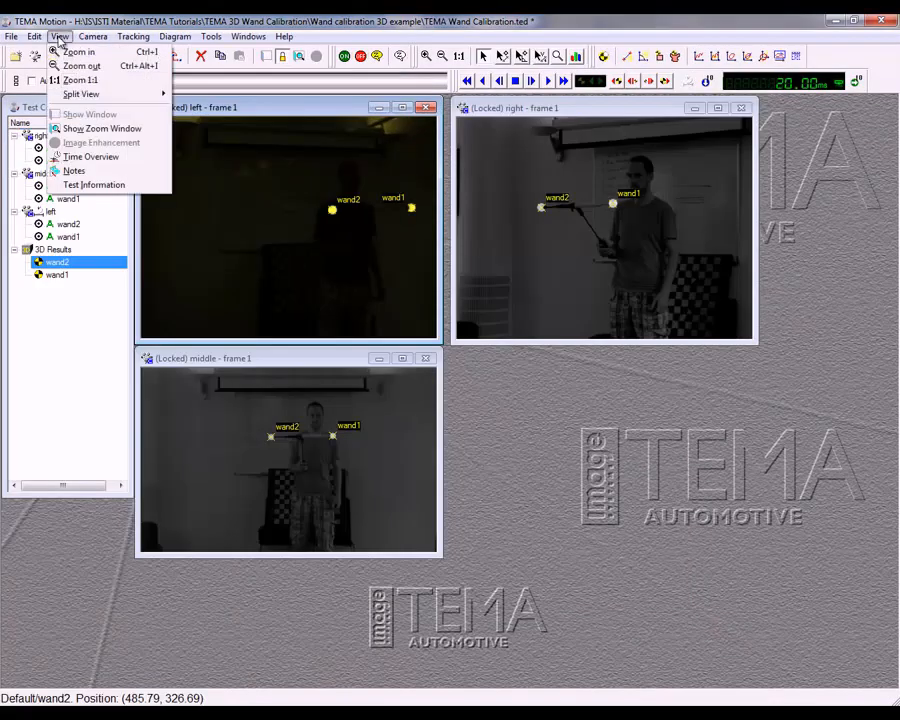
left_click(97, 157)
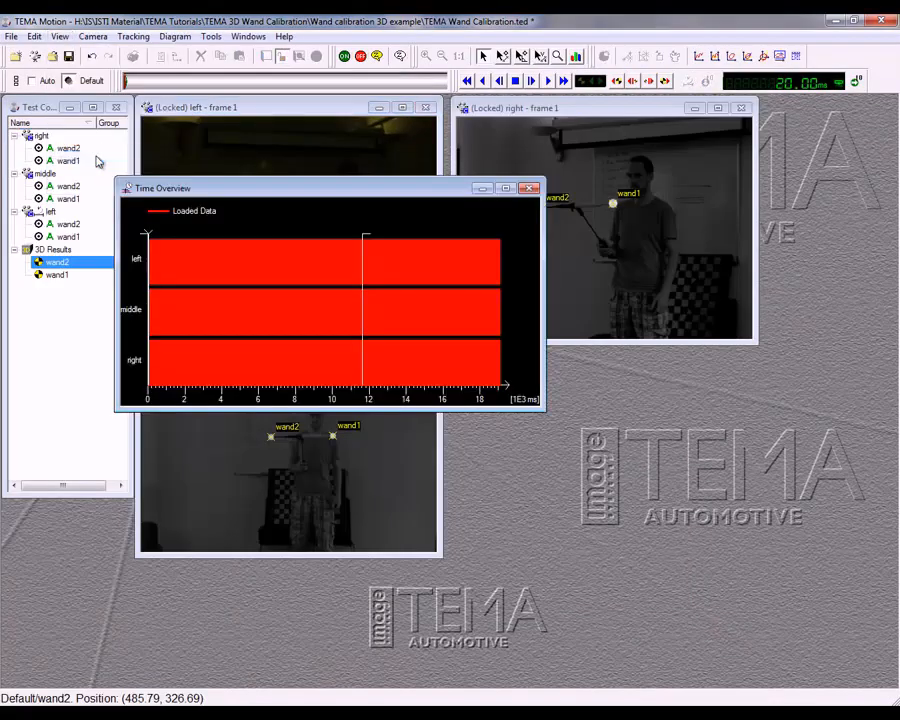
left_click_drag(253, 195, 588, 366)
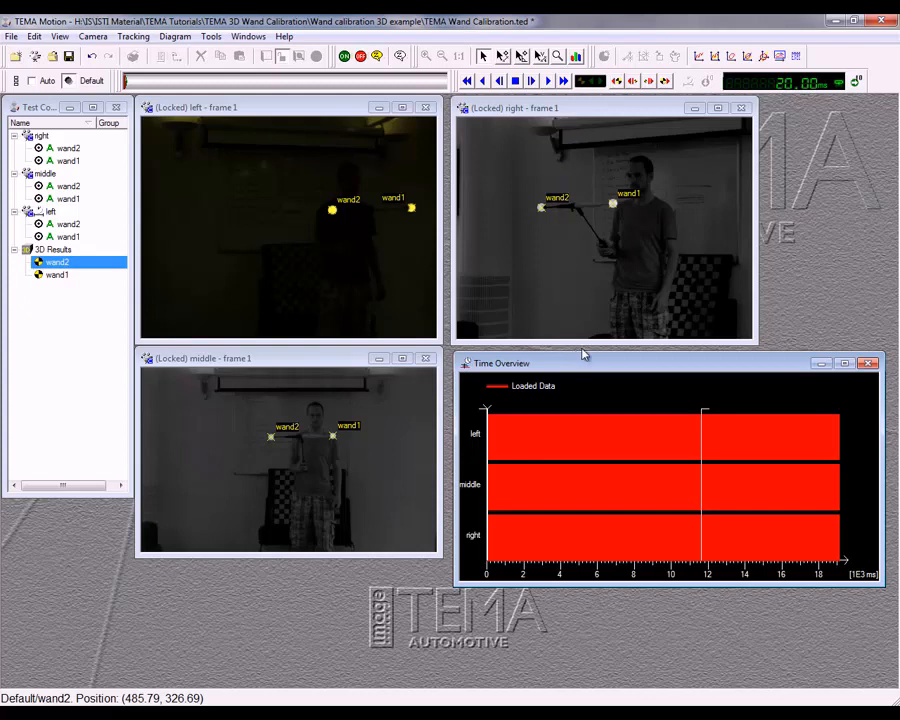
Step: Set t0 for the right camera view, giving its current frame the new time 0.00 ms
left_click(595, 113)
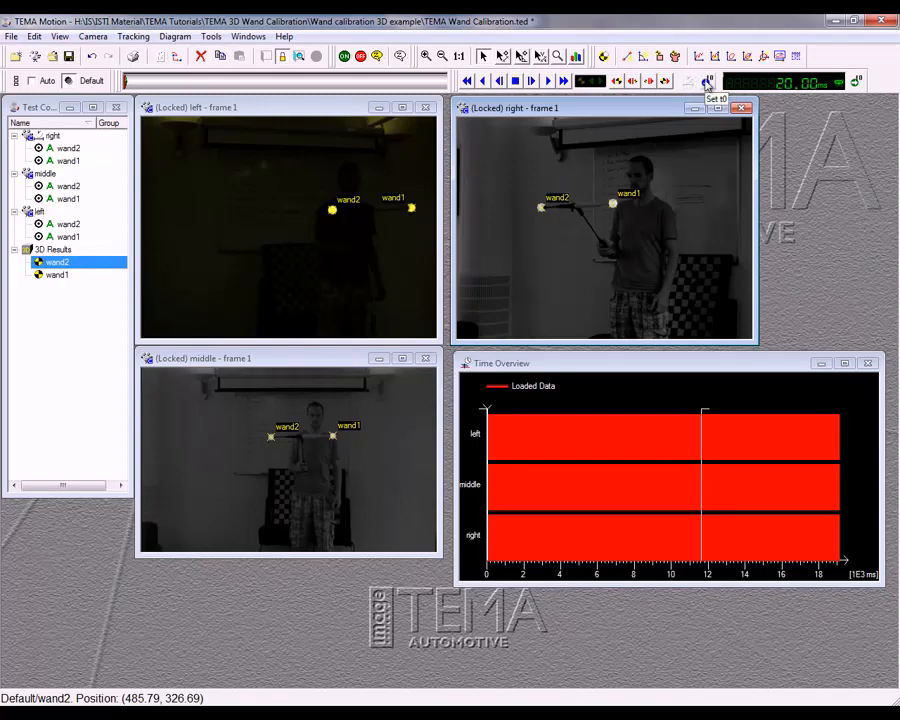
left_click(707, 82)
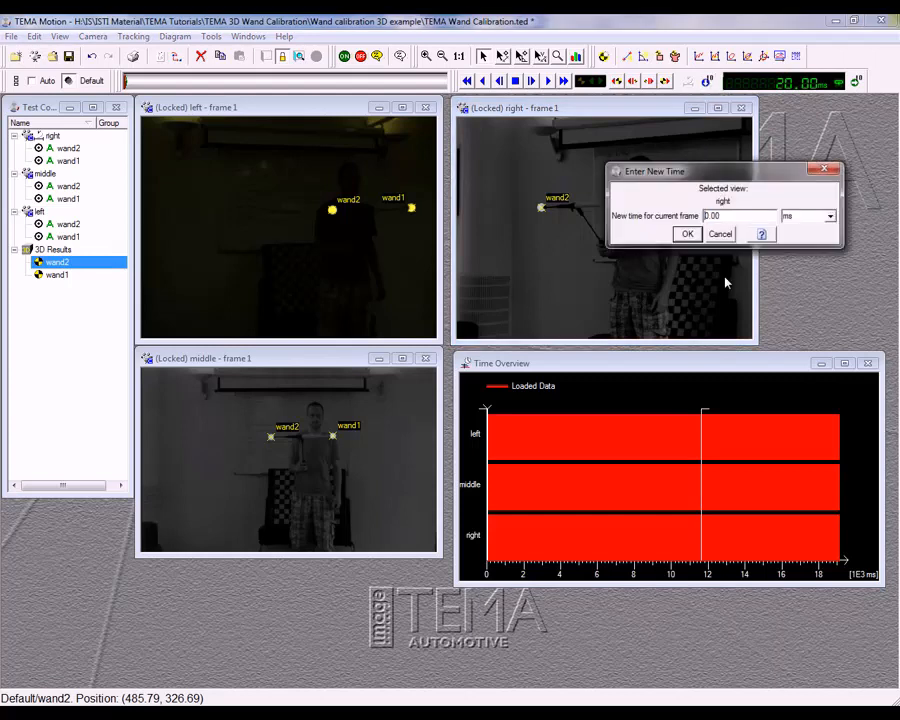
left_click(687, 233)
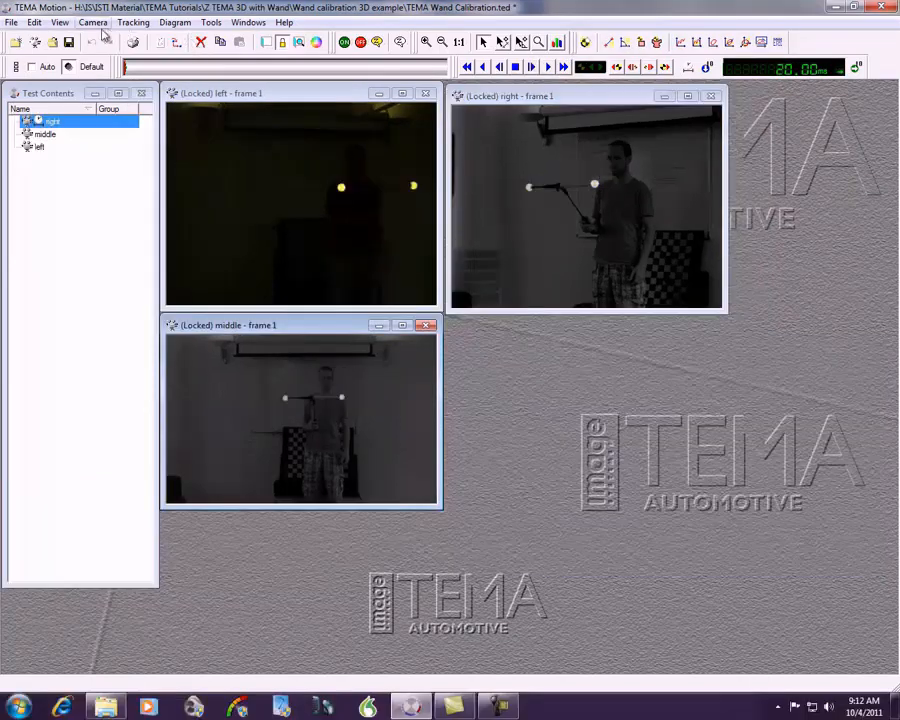
Step: Start a Wand Calibration of all three views with left as primary and detect the calibration points automatically, keeping the camera views uncovered
left_click(92, 22)
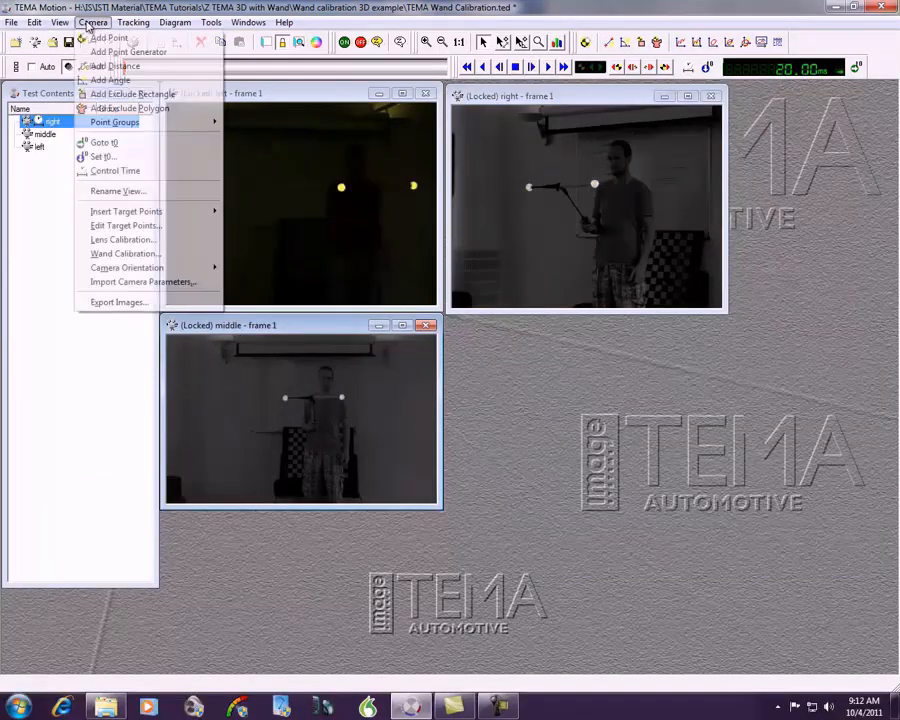
left_click(118, 257)
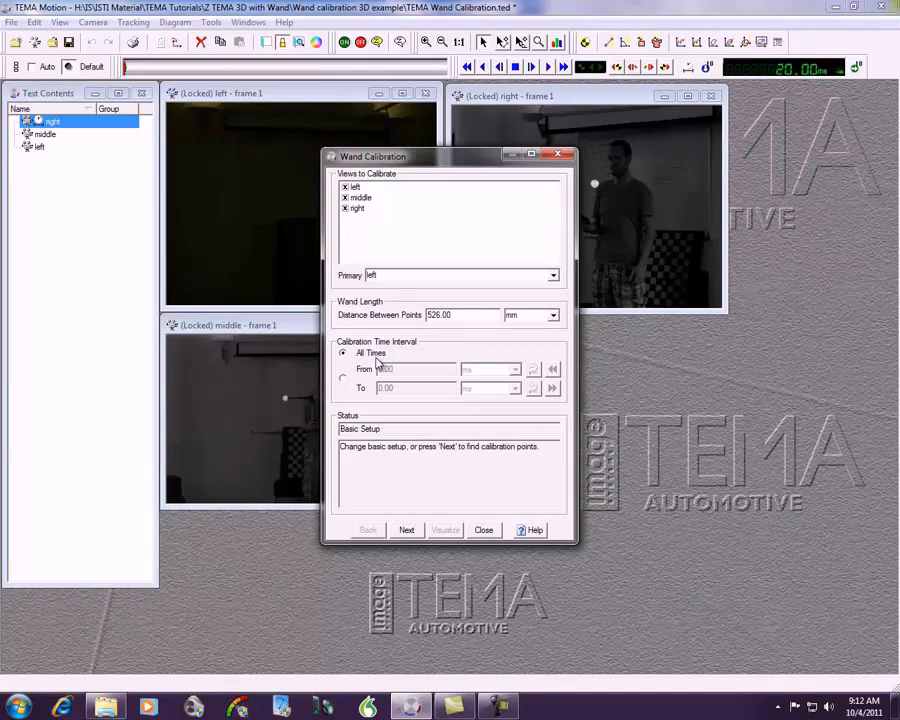
left_click(406, 531)
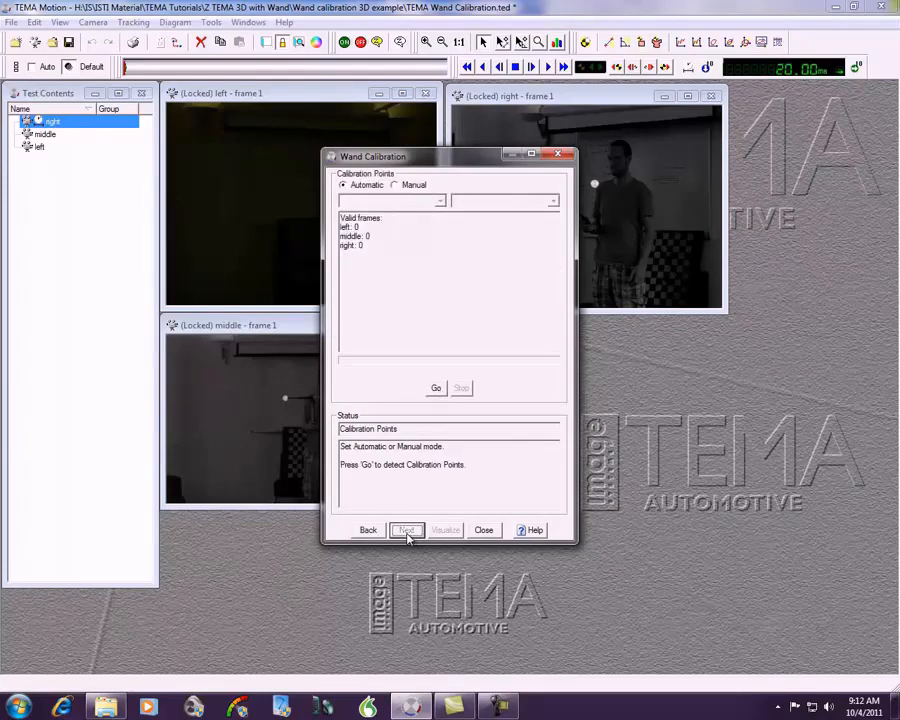
left_click(437, 389)
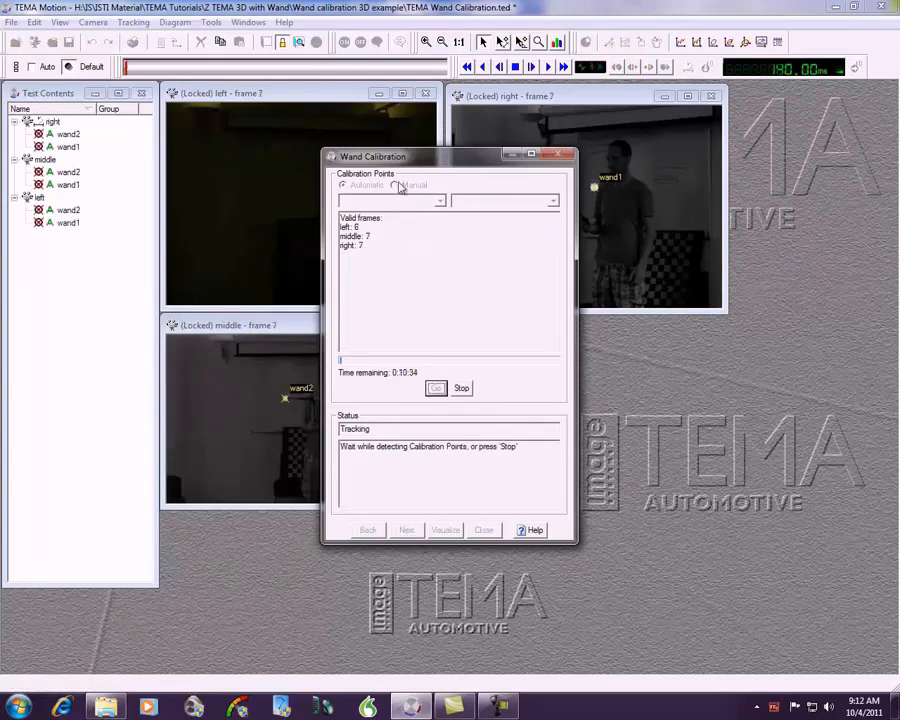
left_click_drag(413, 162, 545, 337)
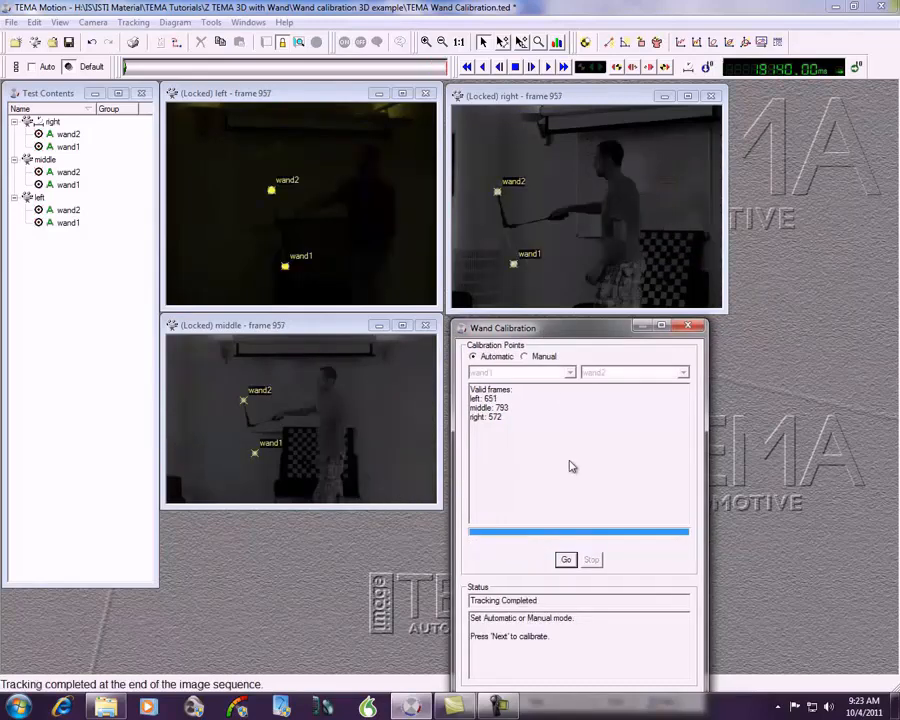
left_click_drag(560, 337, 558, 259)
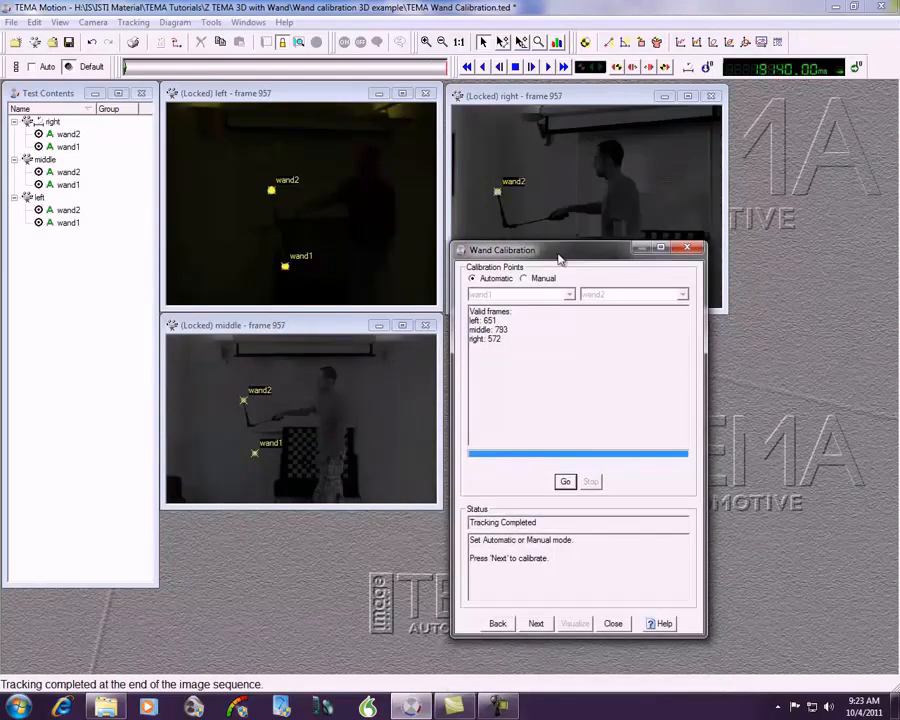
Step: Run the wand calibration, review the middle and right camera parameters, and accept the results
left_click(537, 624)
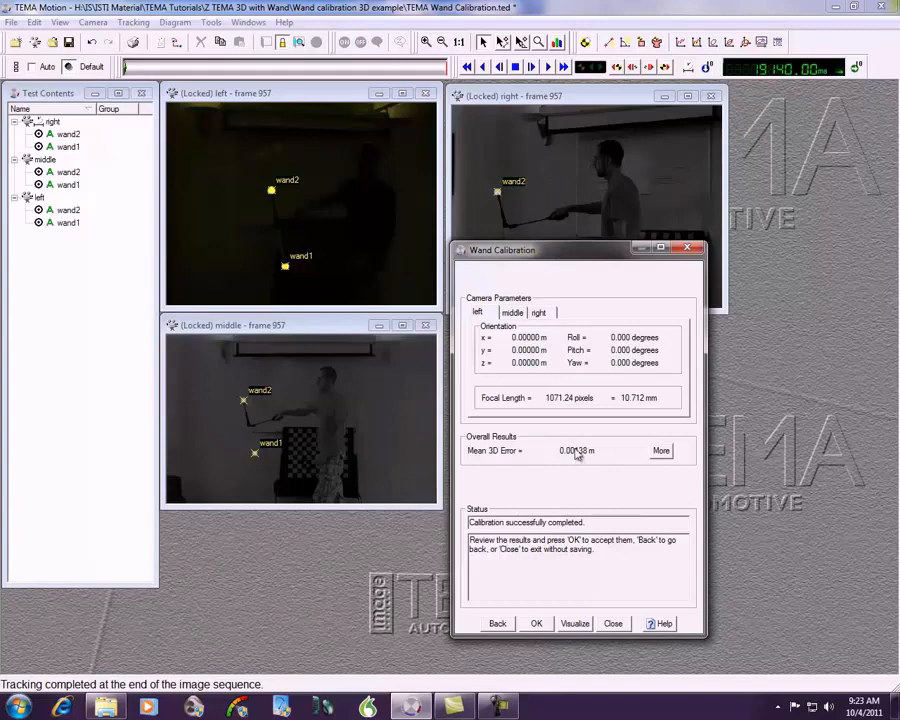
left_click(513, 313)
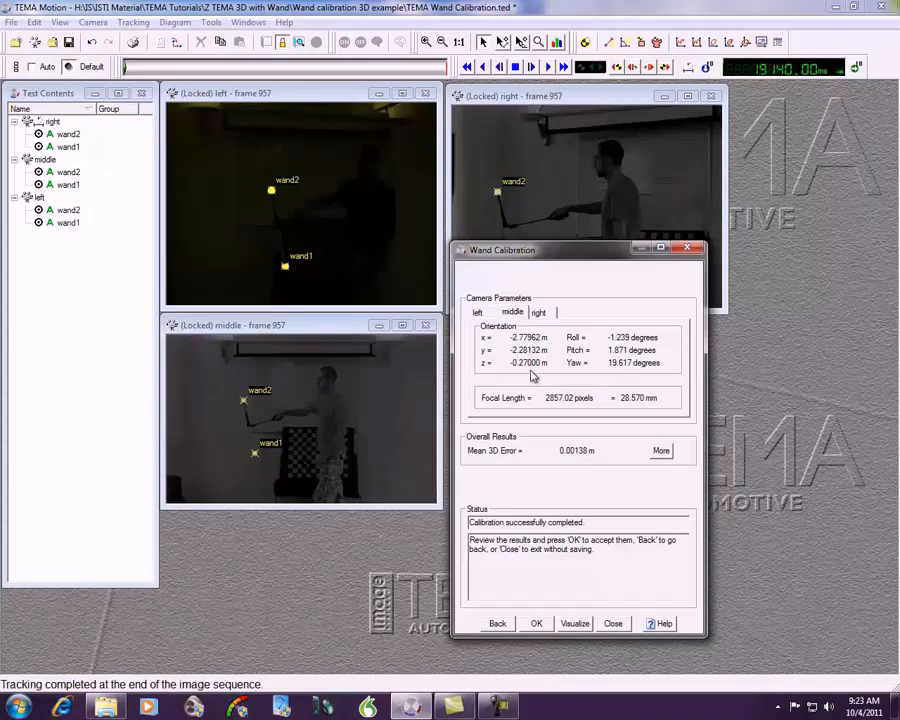
left_click(543, 314)
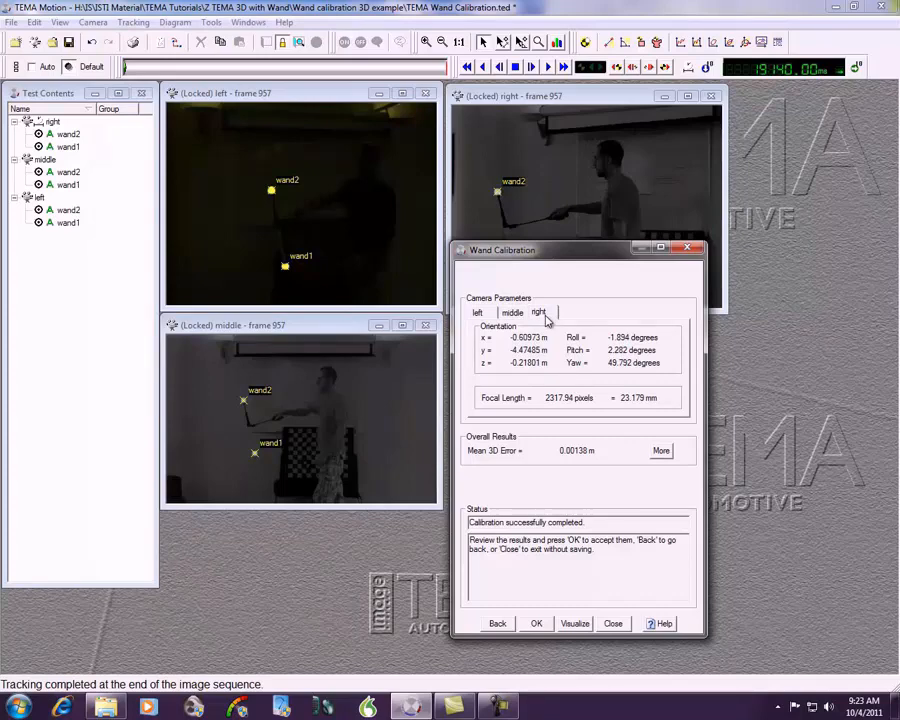
left_click(537, 624)
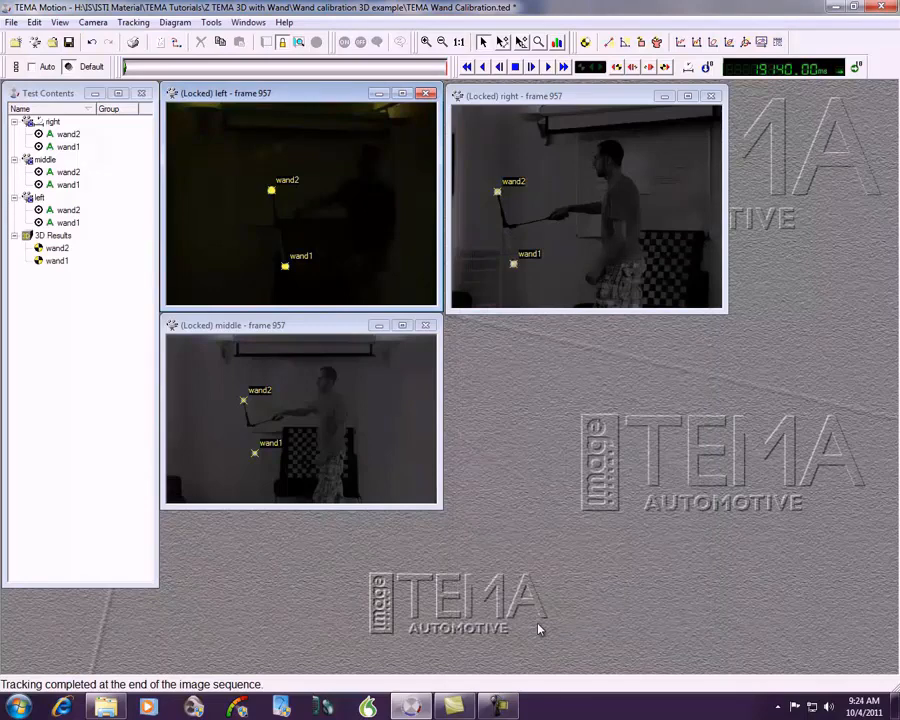
Step: Enhance the left camera image by setting its brightness to 20 and contrast to 6
right_click(350, 222)
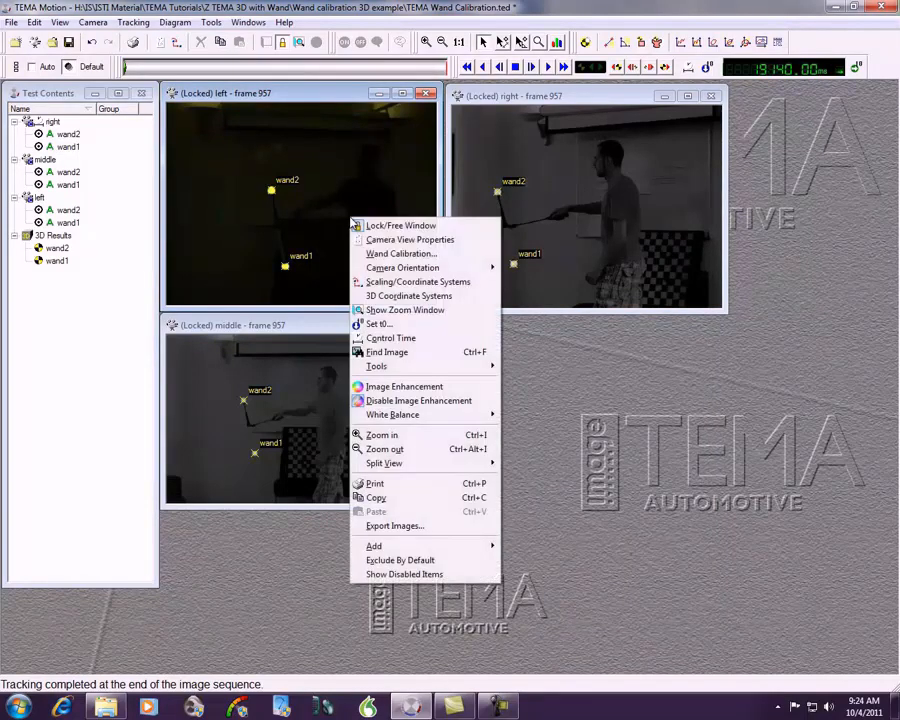
left_click(377, 390)
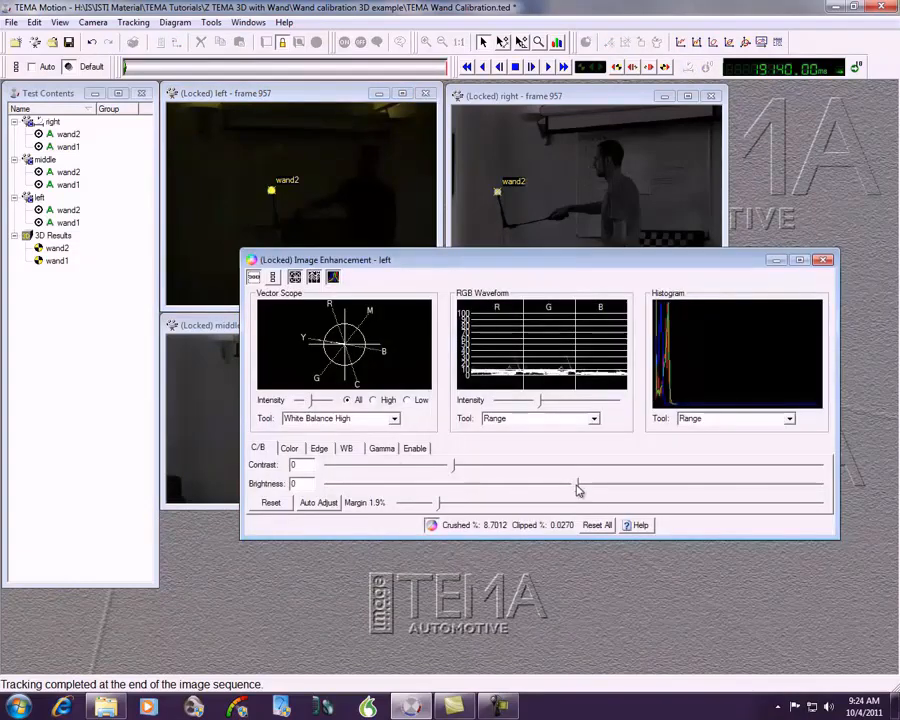
left_click_drag(577, 487, 626, 488)
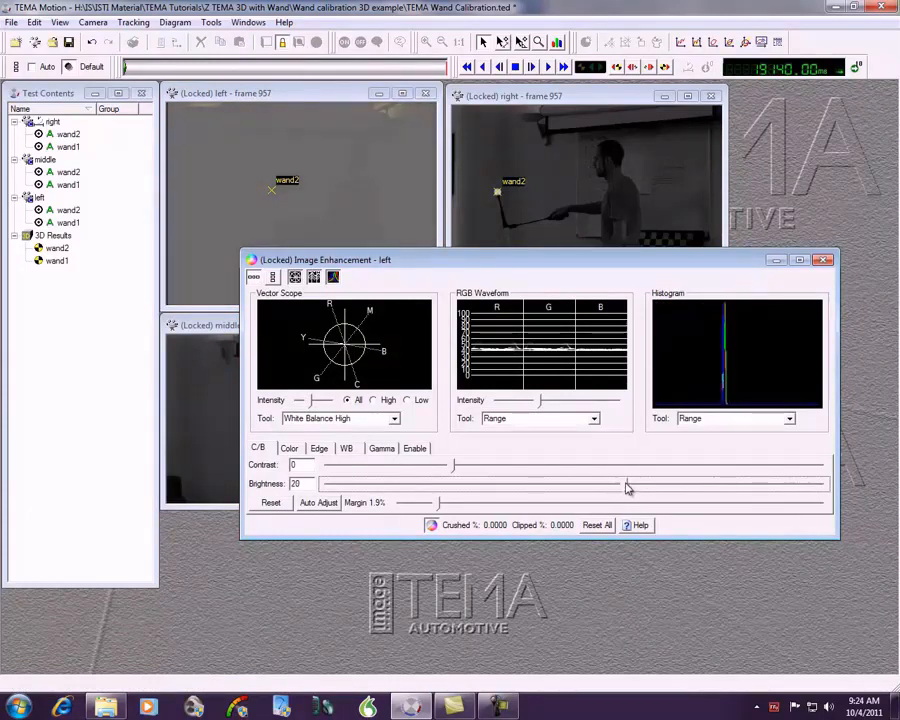
mouse_move(454, 467)
left_mouse_down()
mouse_move(467, 466)
mouse_move(459, 469)
left_mouse_up()
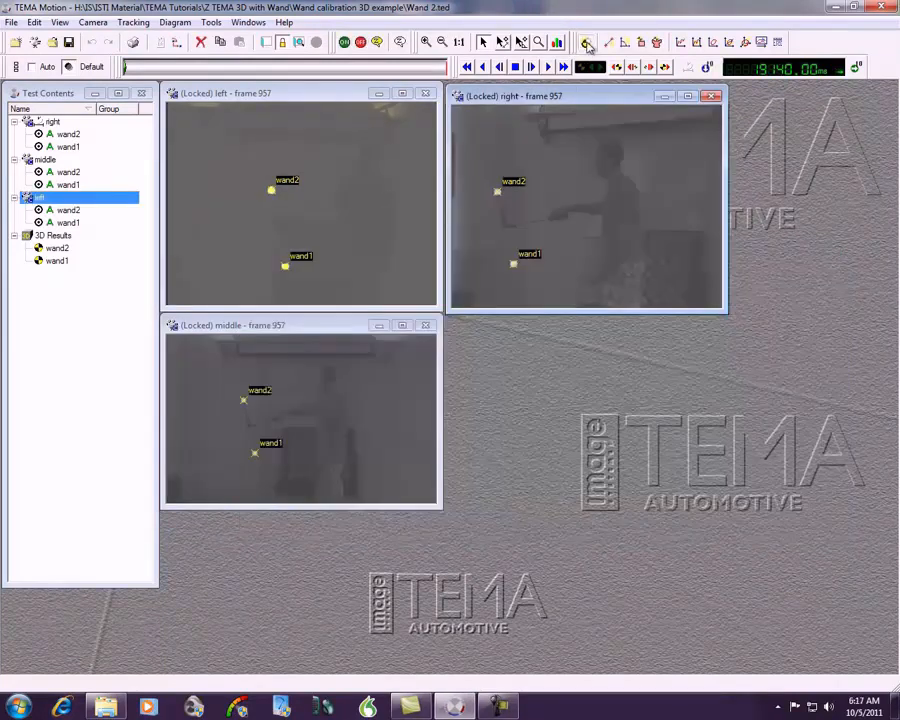
Step: Add three points to the right camera view: one near the image's top, one at its right edge and one near its centre
left_click(587, 43)
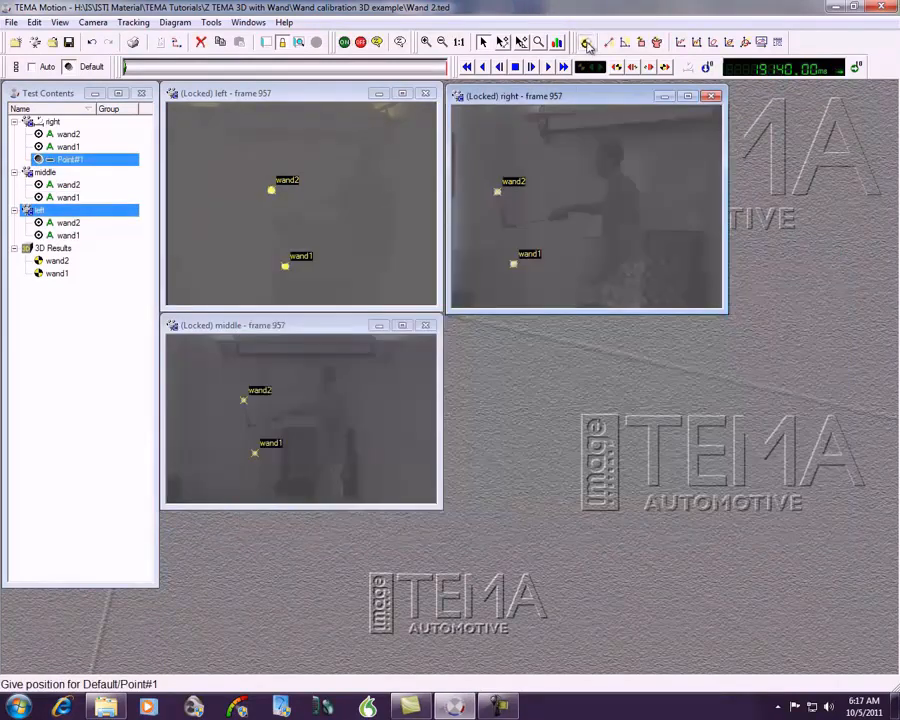
left_click(587, 43)
left_click(587, 43)
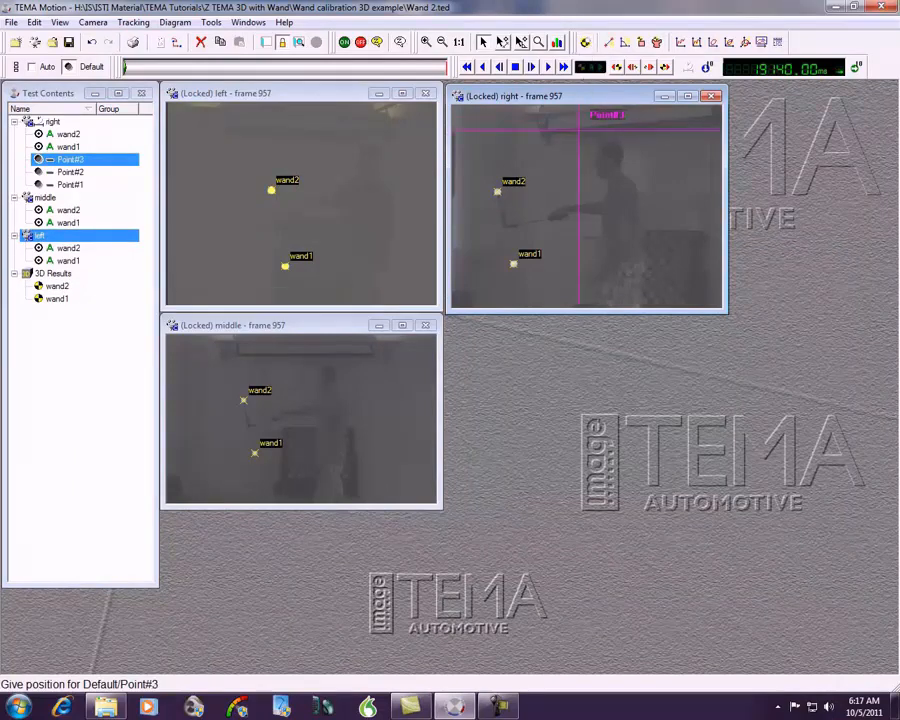
left_click(577, 130)
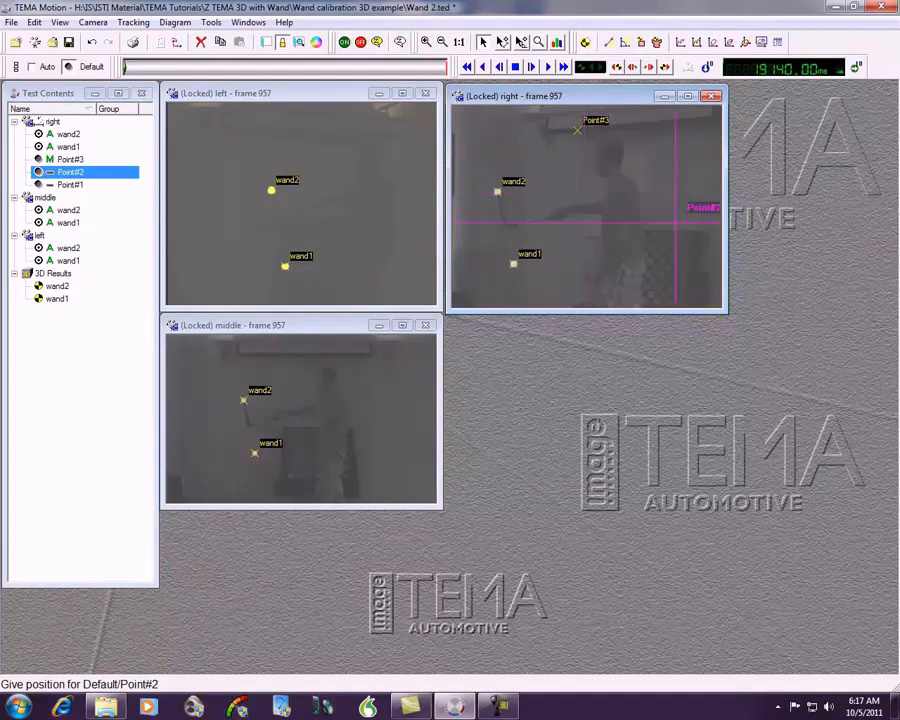
left_click(710, 237)
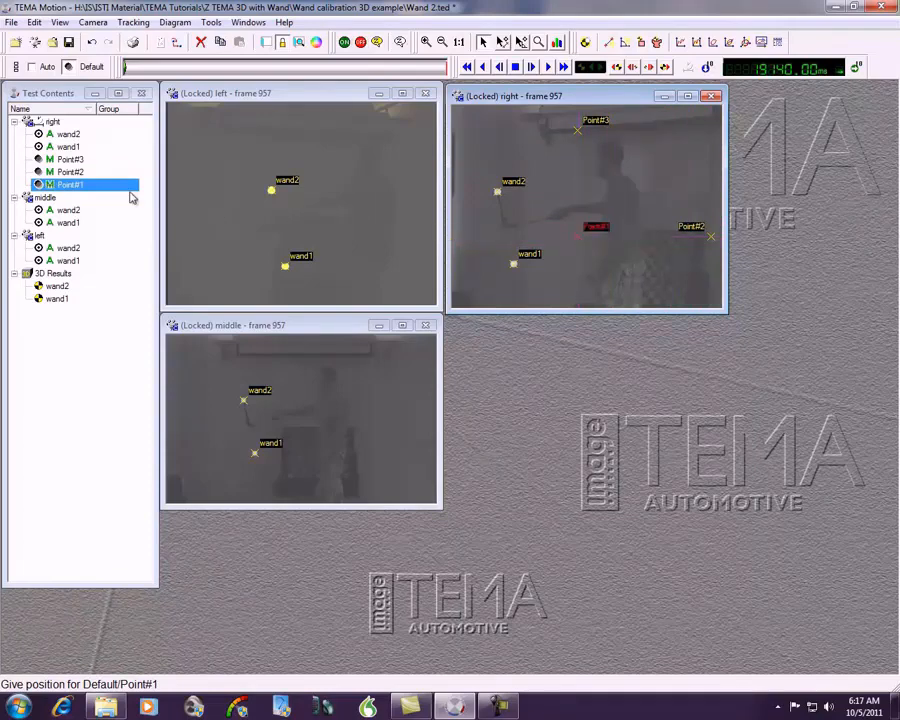
Step: Show Point#1, Point#2 and Point#3 of the right view together in a zoom window
left_click(70, 159, "shift")
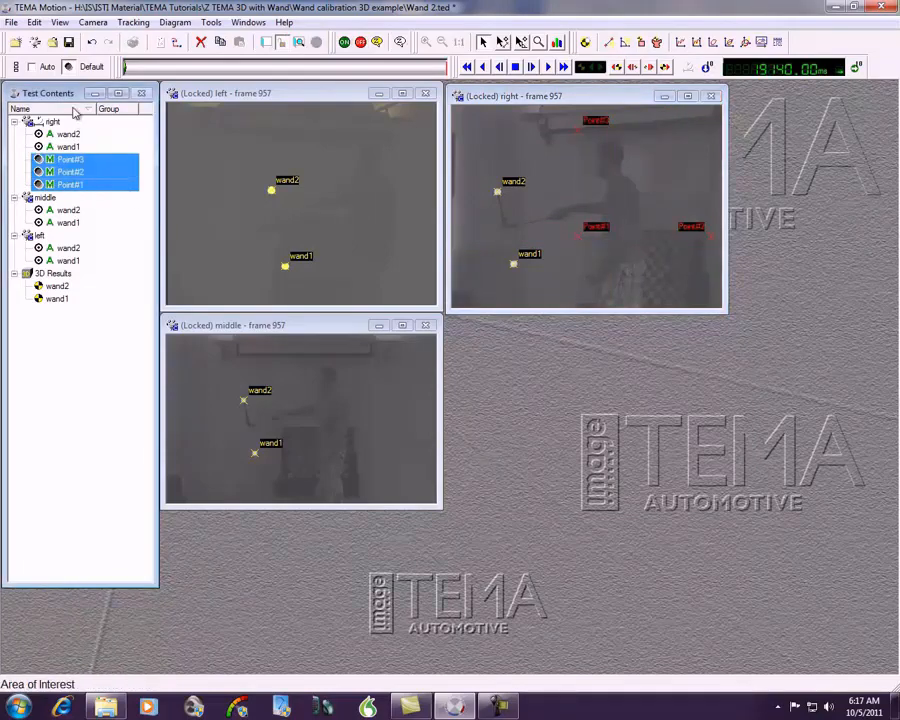
left_click(60, 22)
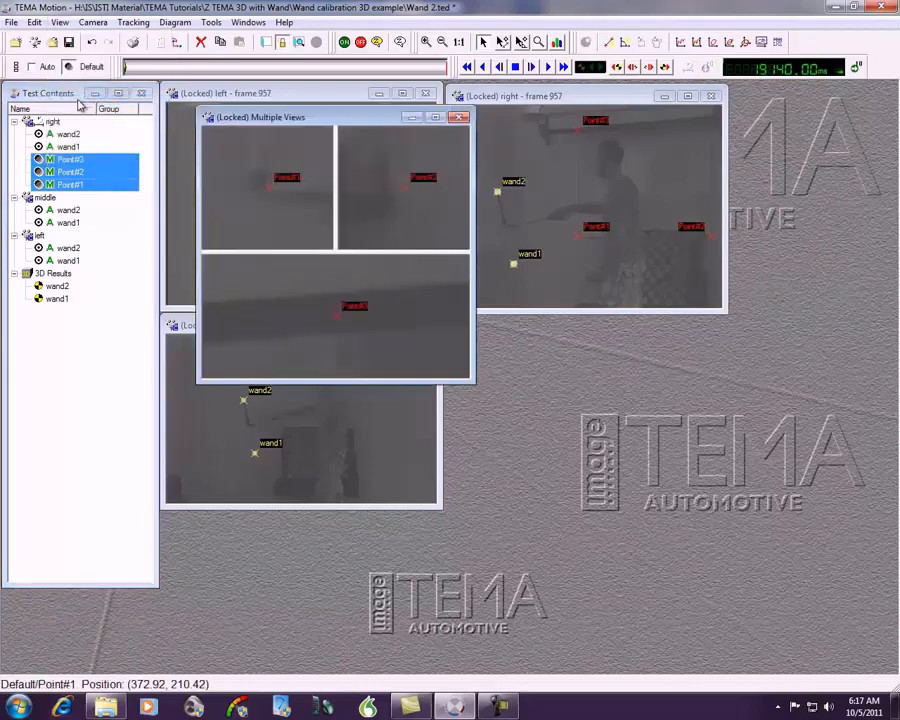
Step: Refine Point#1, Point#2 and Point#3 in the right view onto the board's lower-left corner, lower-right corner and the dark bar's lower edge, and close the zoom window
left_click(437, 118)
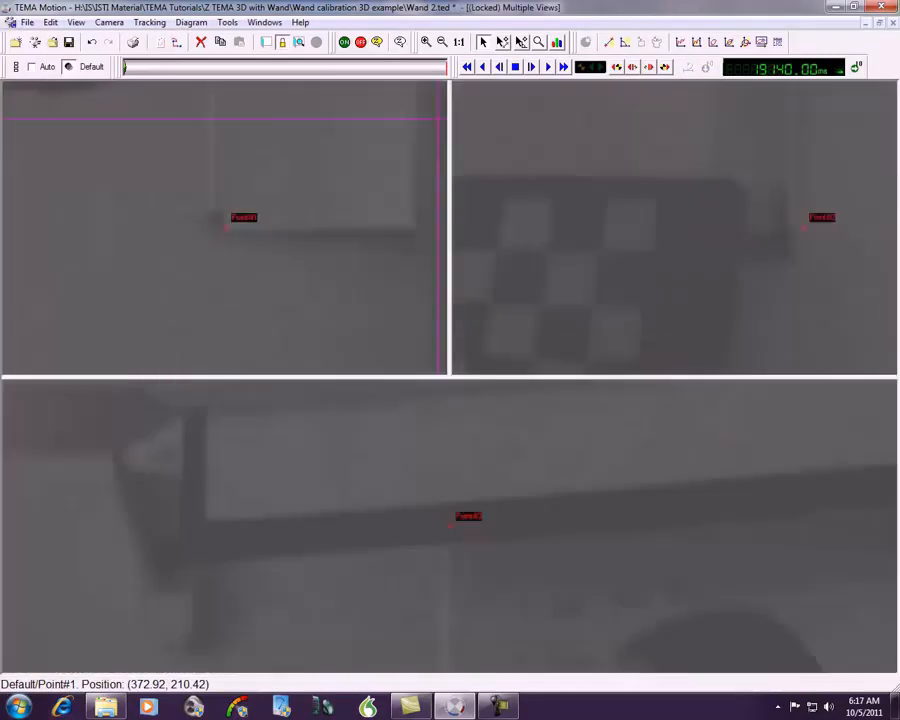
left_click(215, 222)
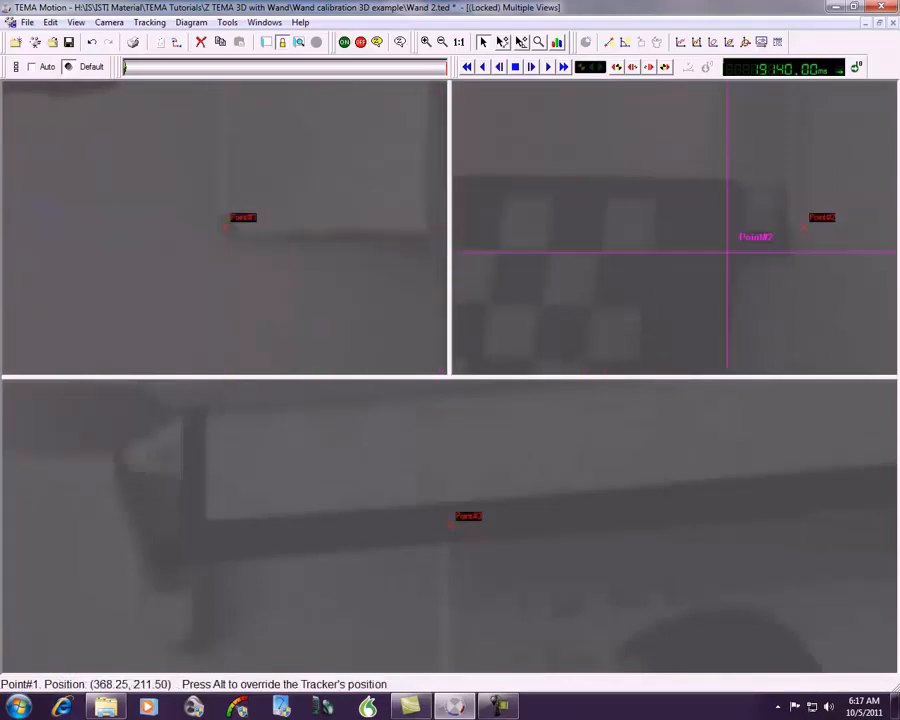
left_click(792, 228)
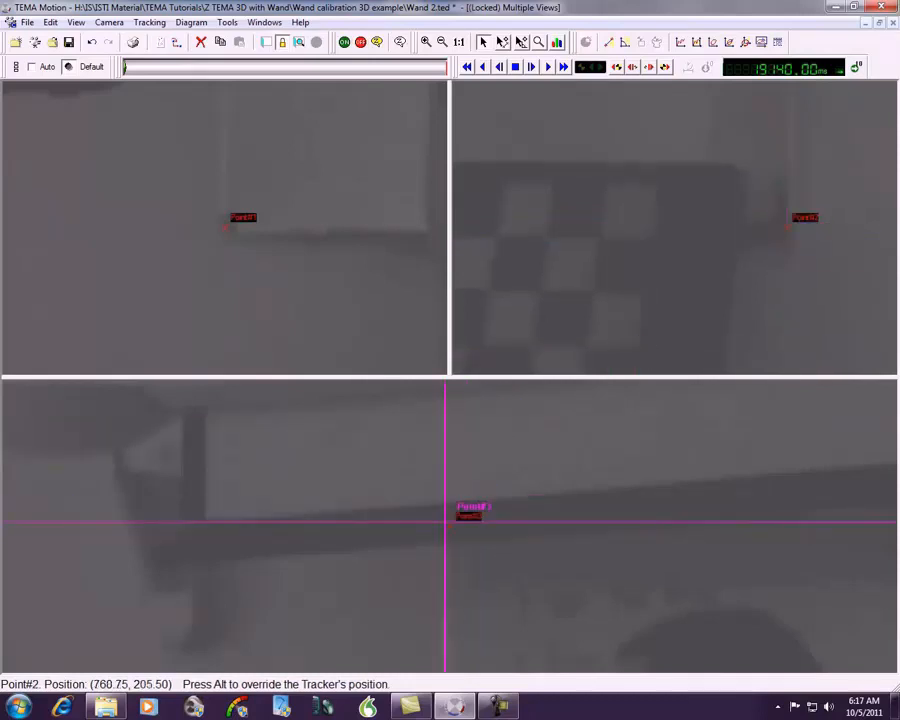
left_click(450, 538)
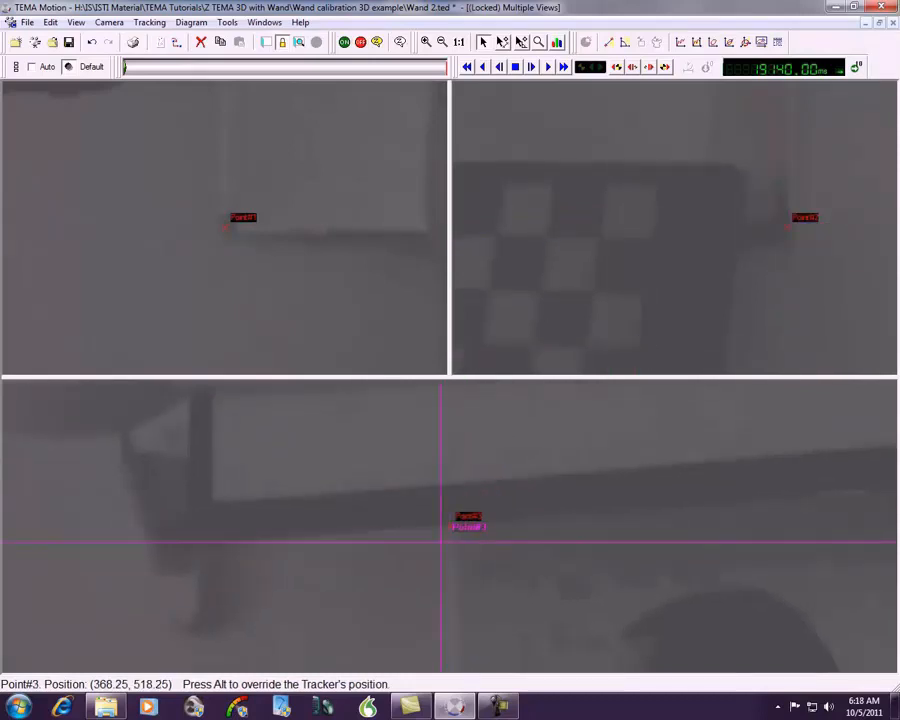
left_click(879, 22)
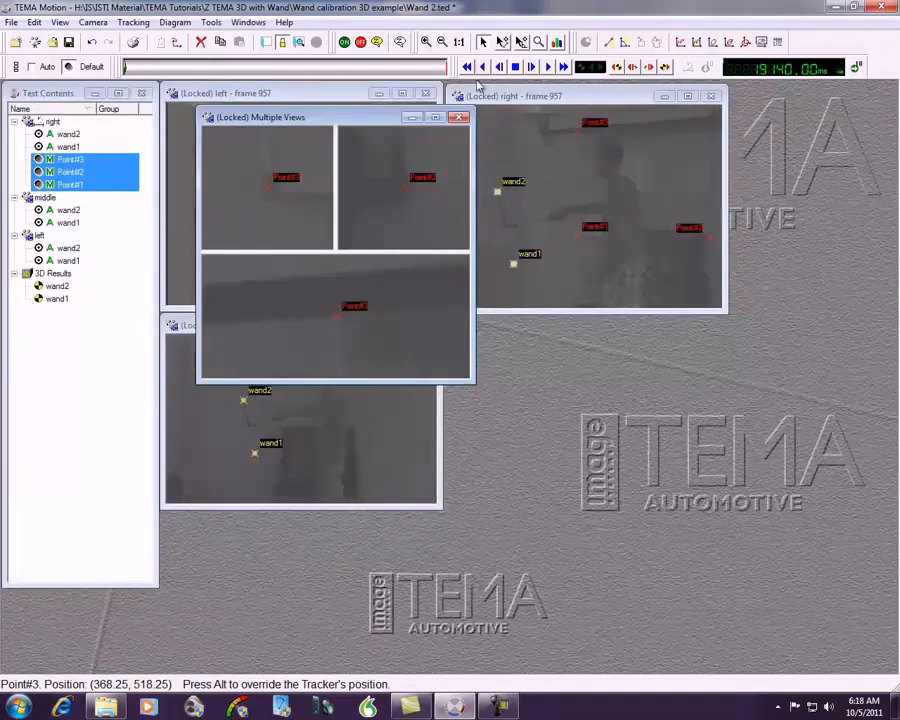
left_click(459, 118)
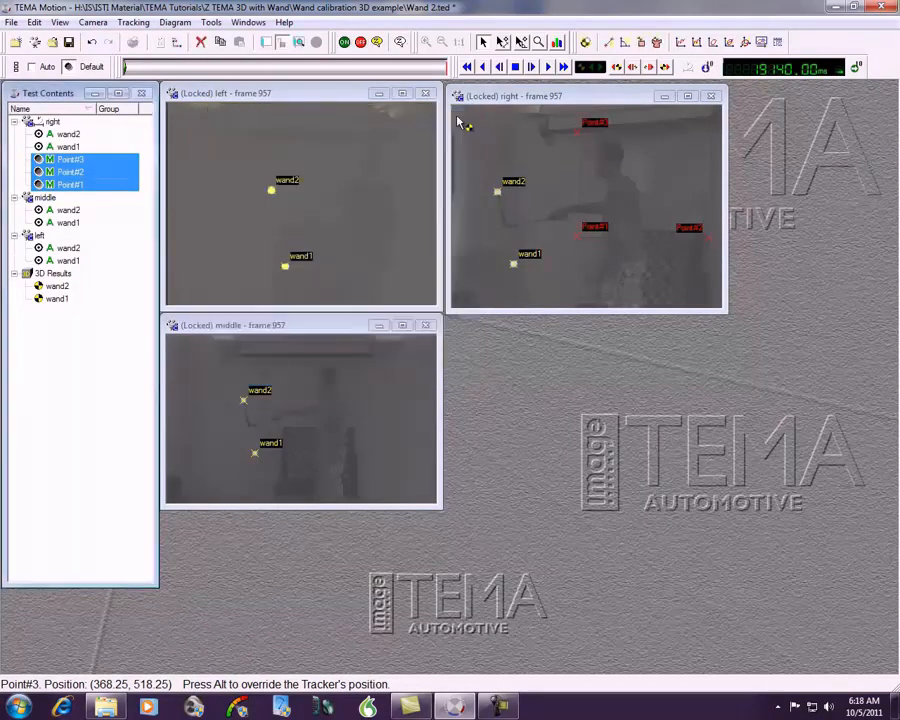
Step: Add Point#1, Point#2 and Point#3 to the middle camera view and show them with wand1 in a maximized zoom window
left_click(310, 326)
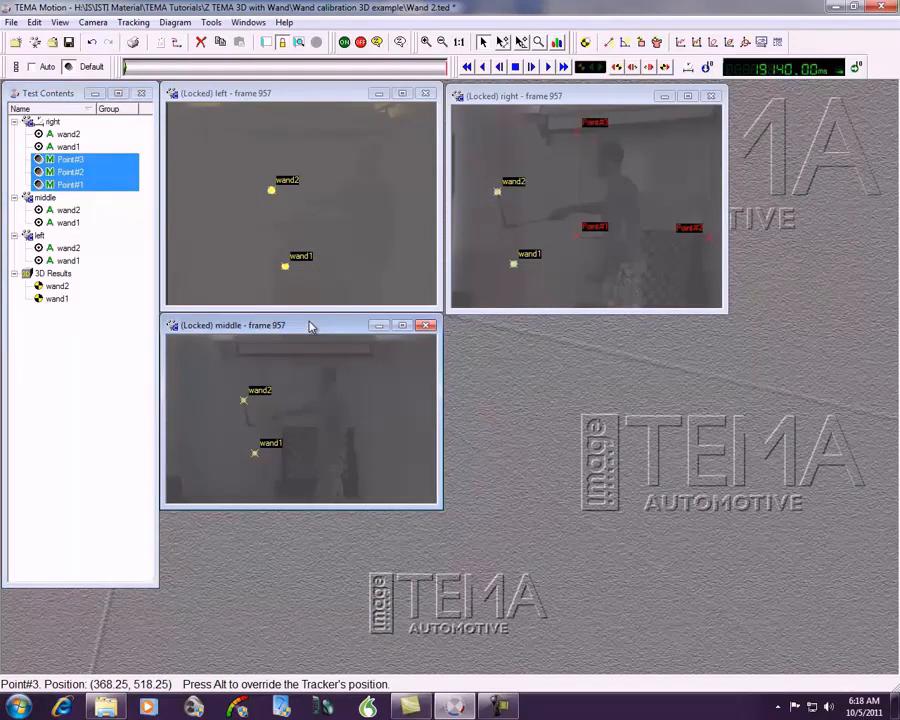
left_click(585, 43)
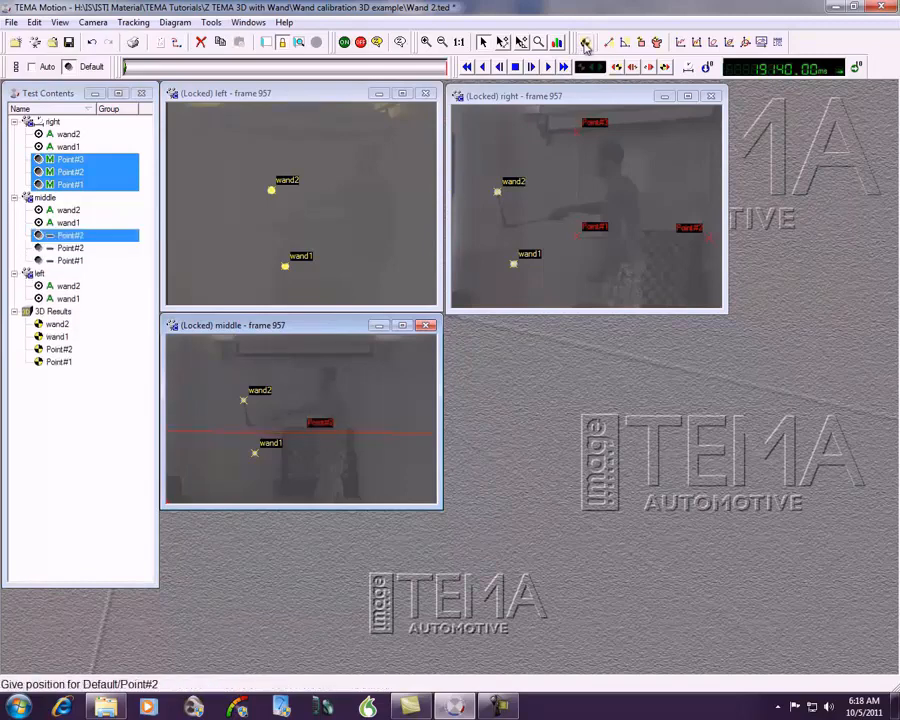
left_click(88, 261, "shift")
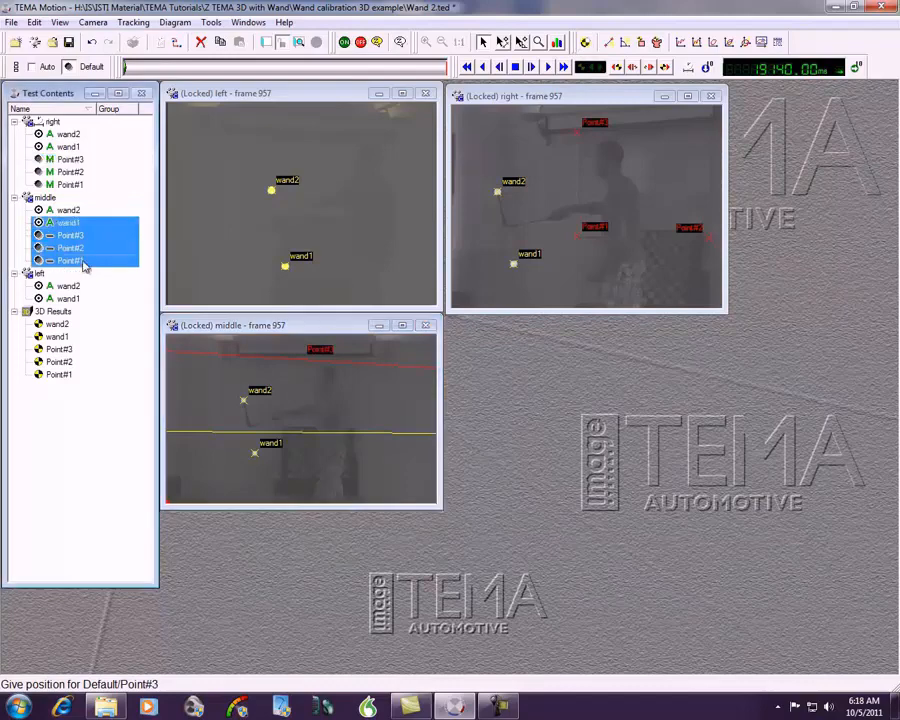
left_click(60, 22)
left_click(66, 100)
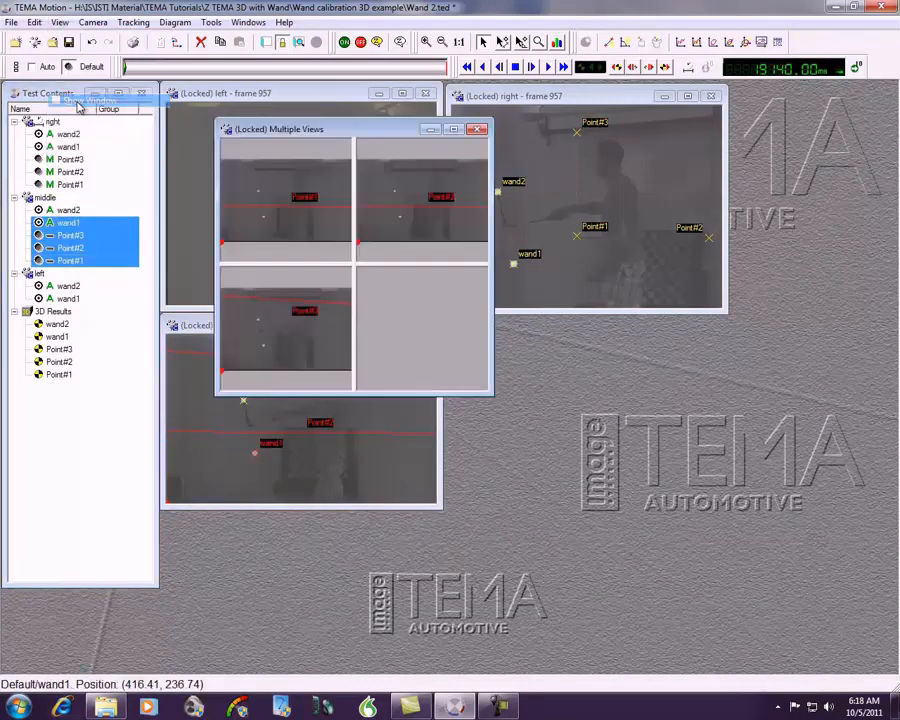
left_click(453, 130)
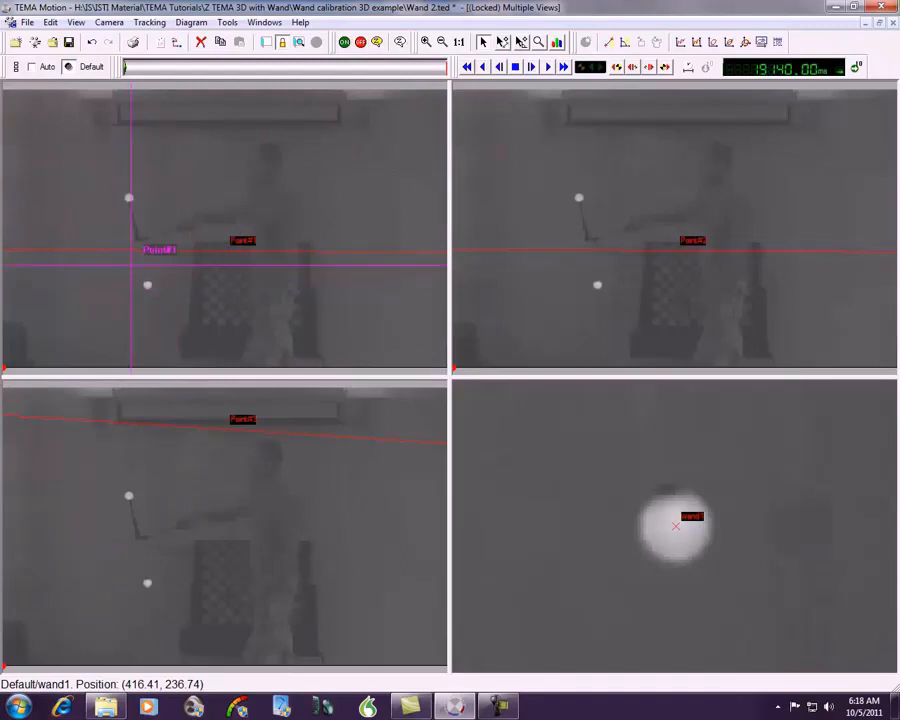
Step: Place the middle view's Point#1, Point#2 and Point#3 on the matching features along their guide lines, and close the zoom window
left_click(143, 251)
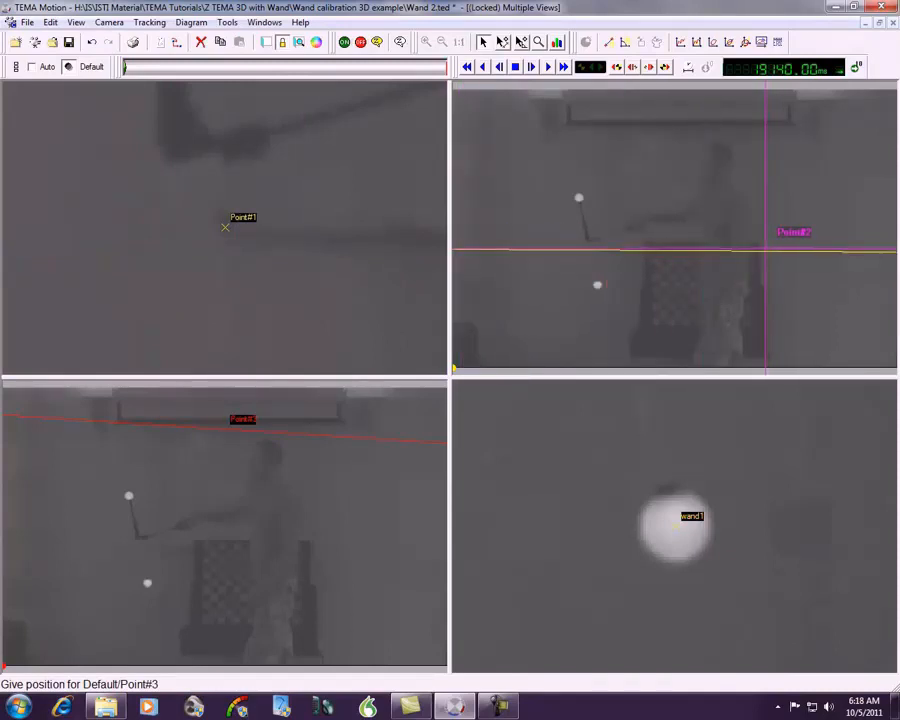
left_click(767, 250)
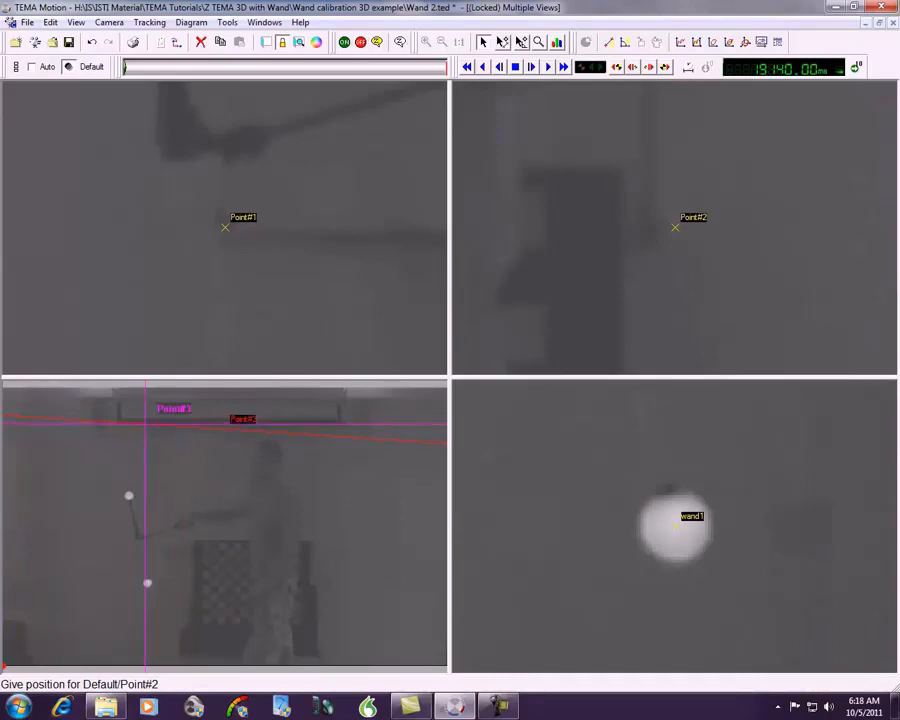
left_click(146, 419)
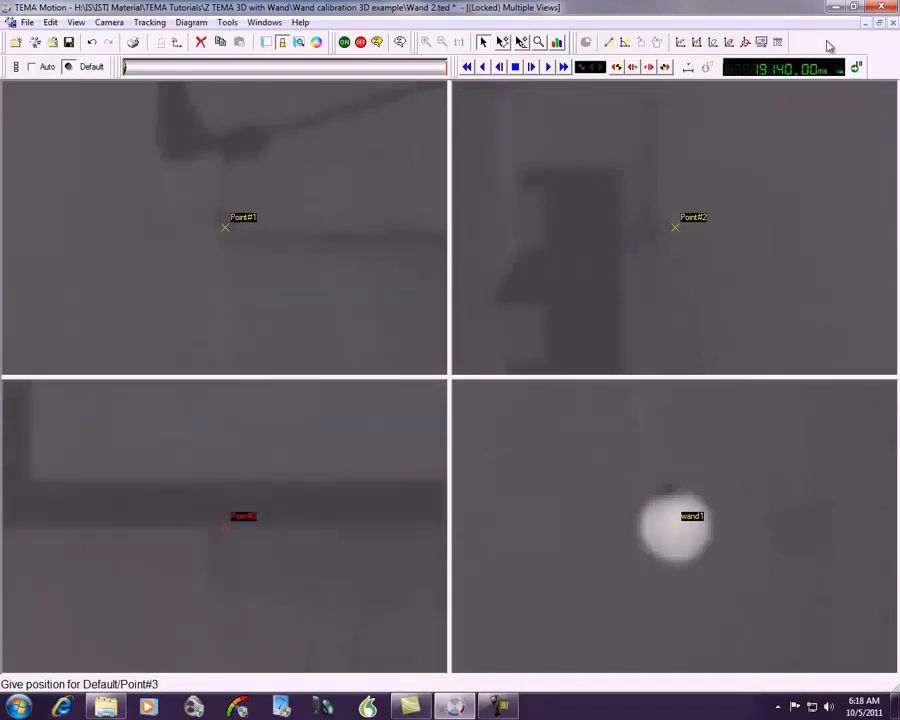
left_click(858, 22)
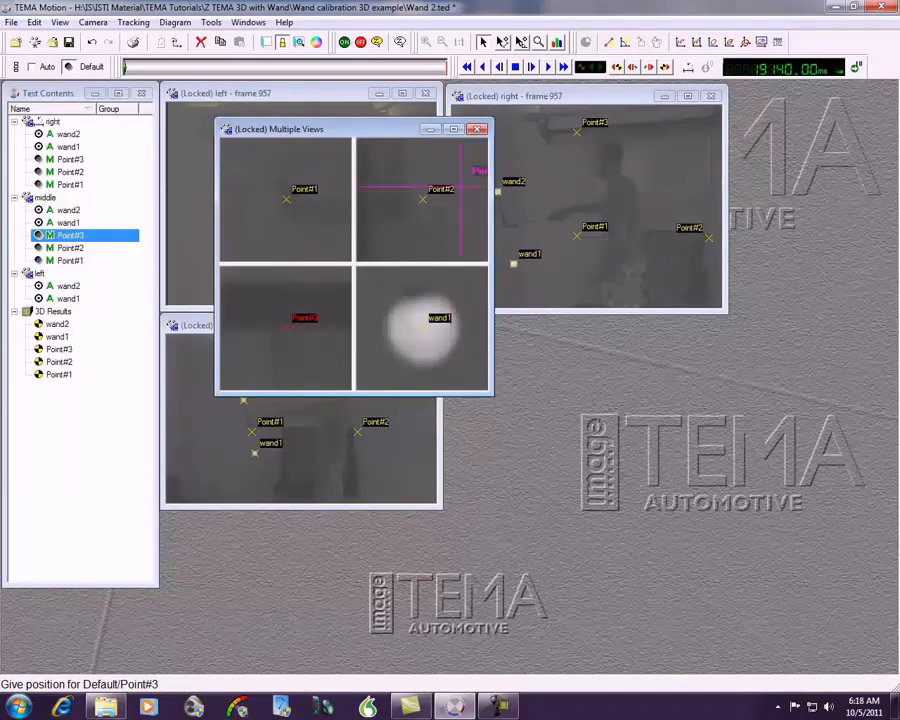
left_click(478, 131)
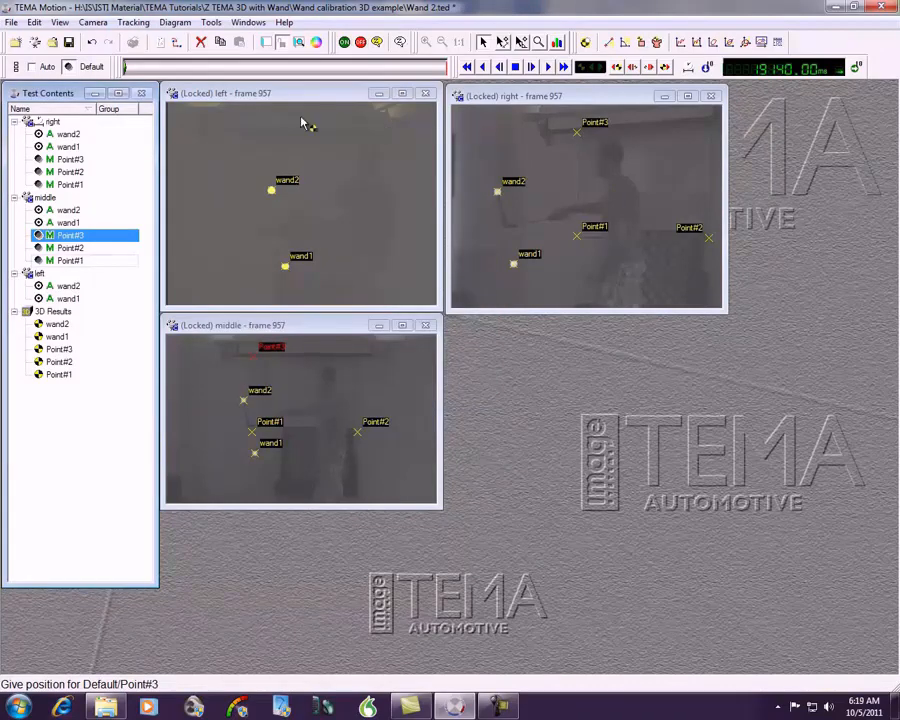
Step: Add Point#1, Point#2 and Point#3 to the left camera view, with Point#1 left of the wand, Point#2 right of it and Point#3 above Point#1
left_click(280, 94)
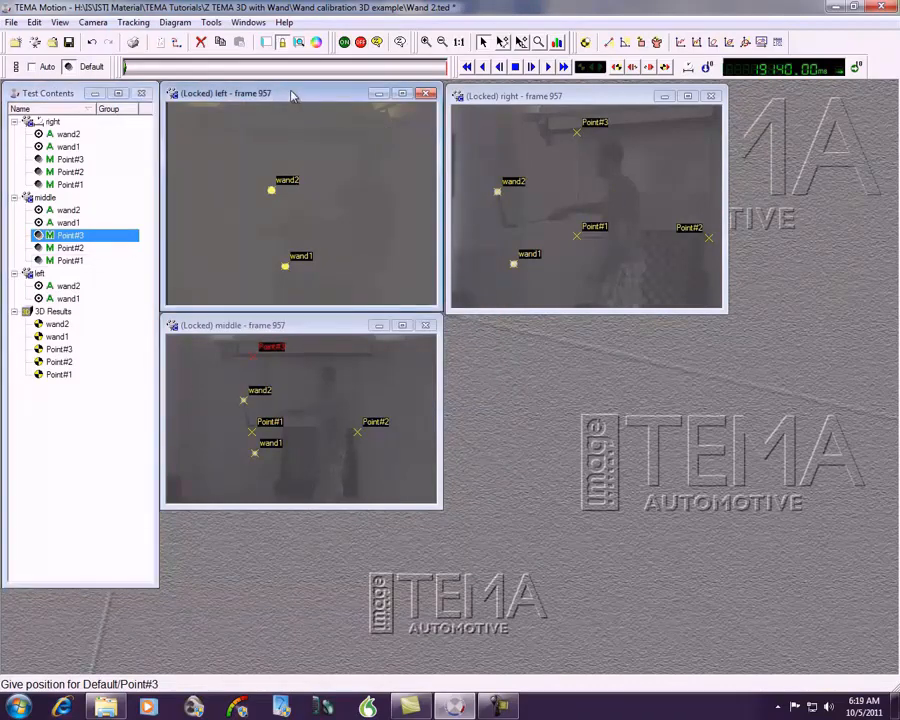
left_click(587, 43)
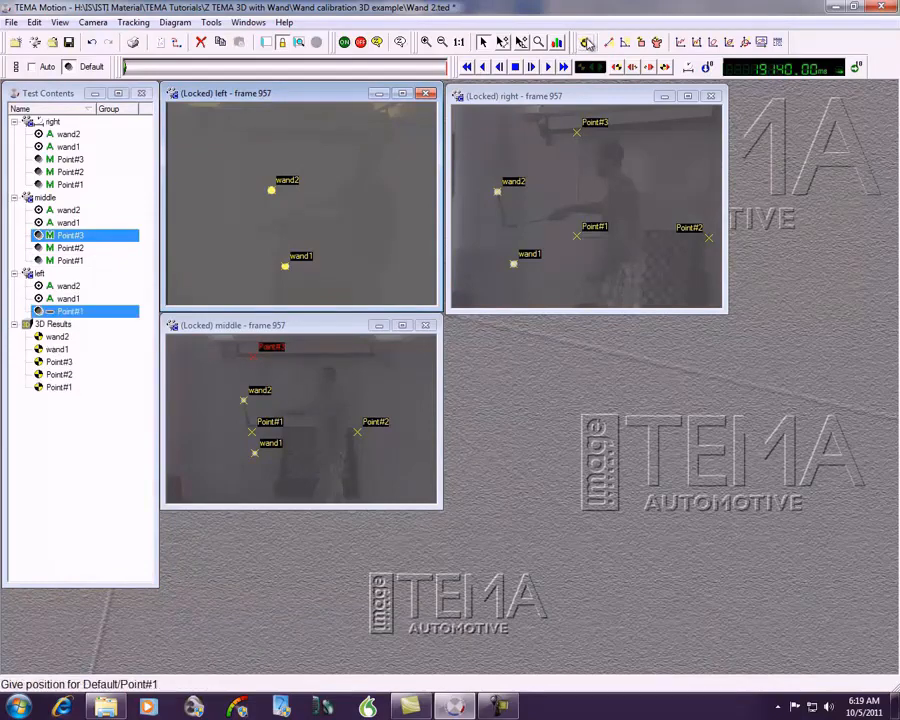
left_click(238, 226)
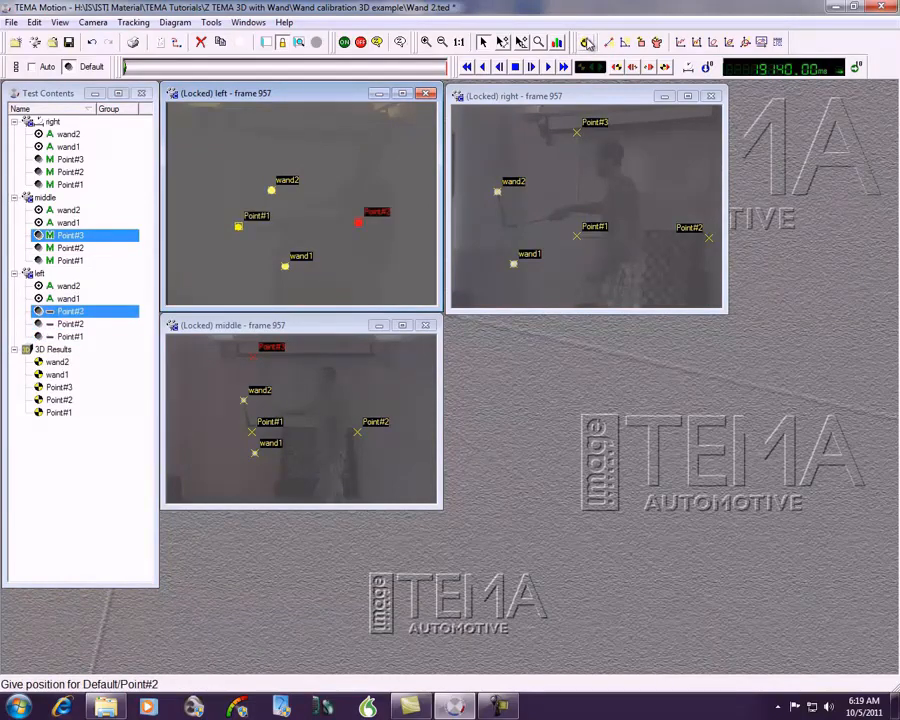
left_click(358, 222)
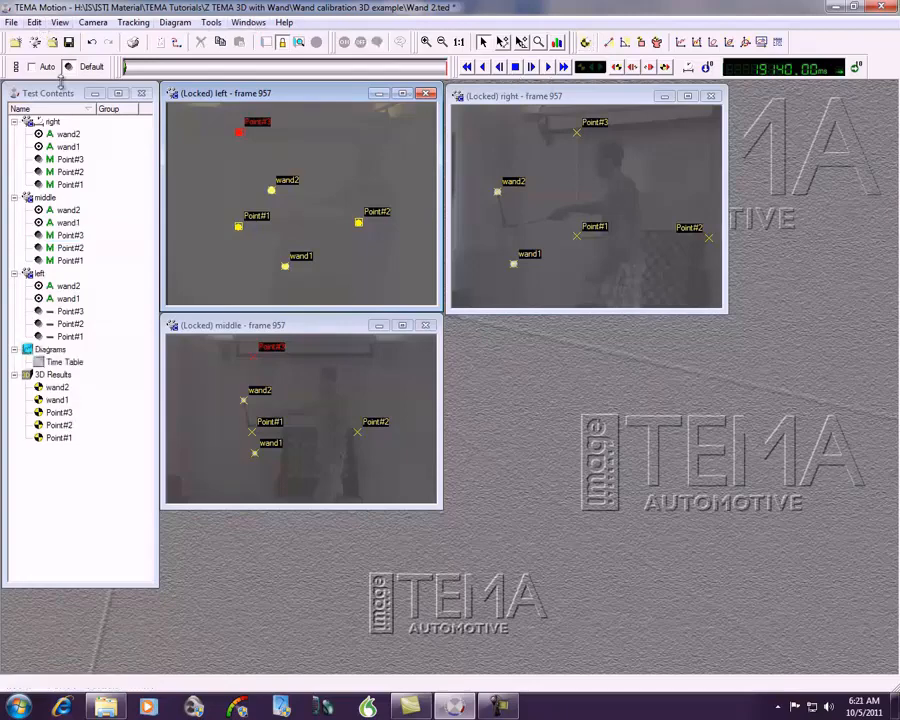
Step: Create a static 3D coordinate system named Board with the current time, 19140.00 ms, as its reference time
left_click(34, 22)
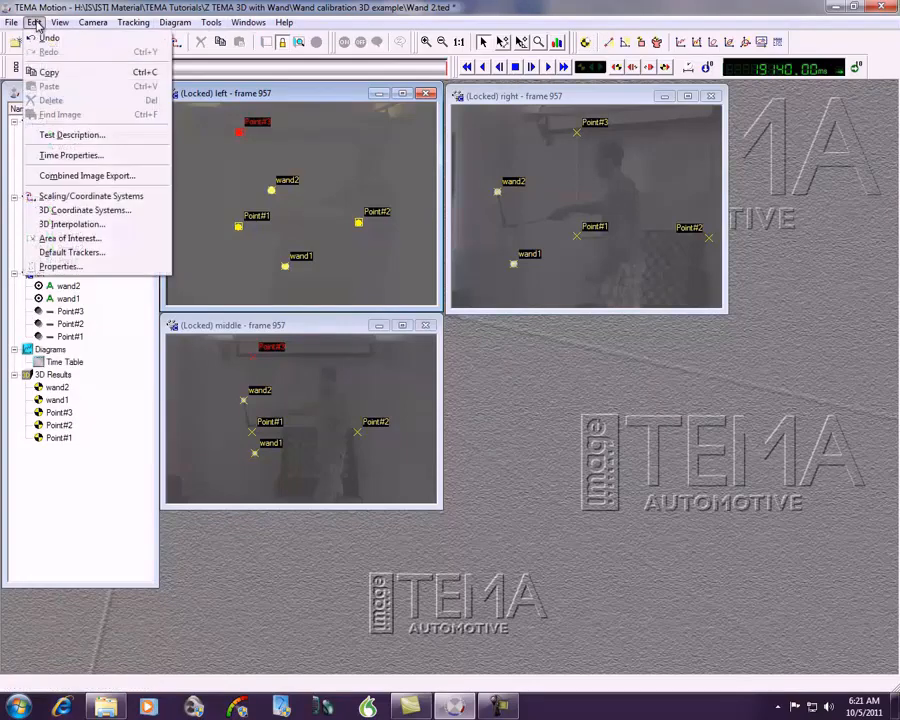
left_click(82, 210)
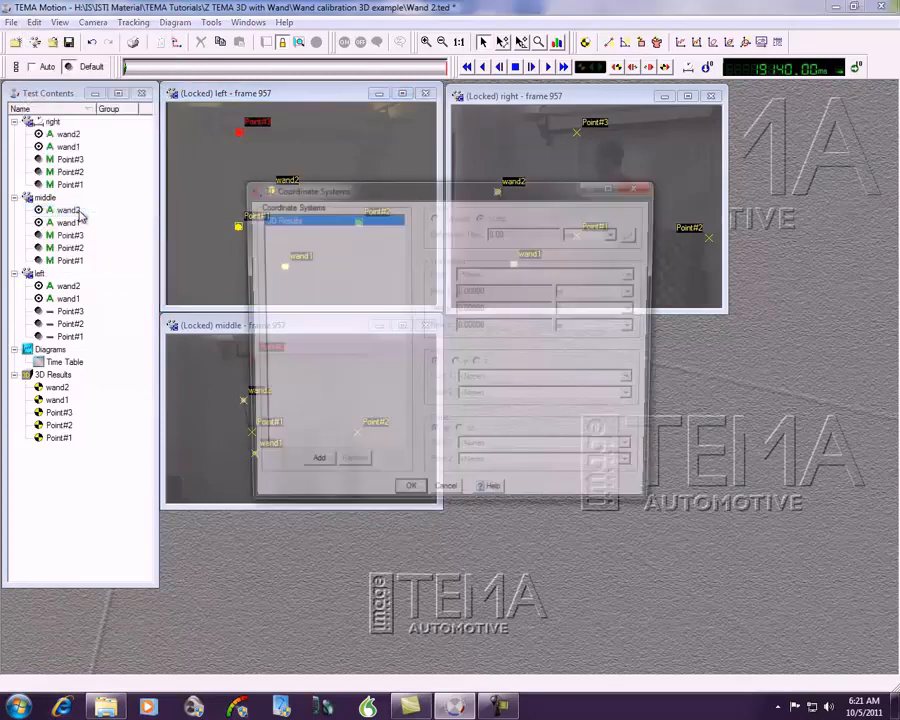
left_click(315, 470)
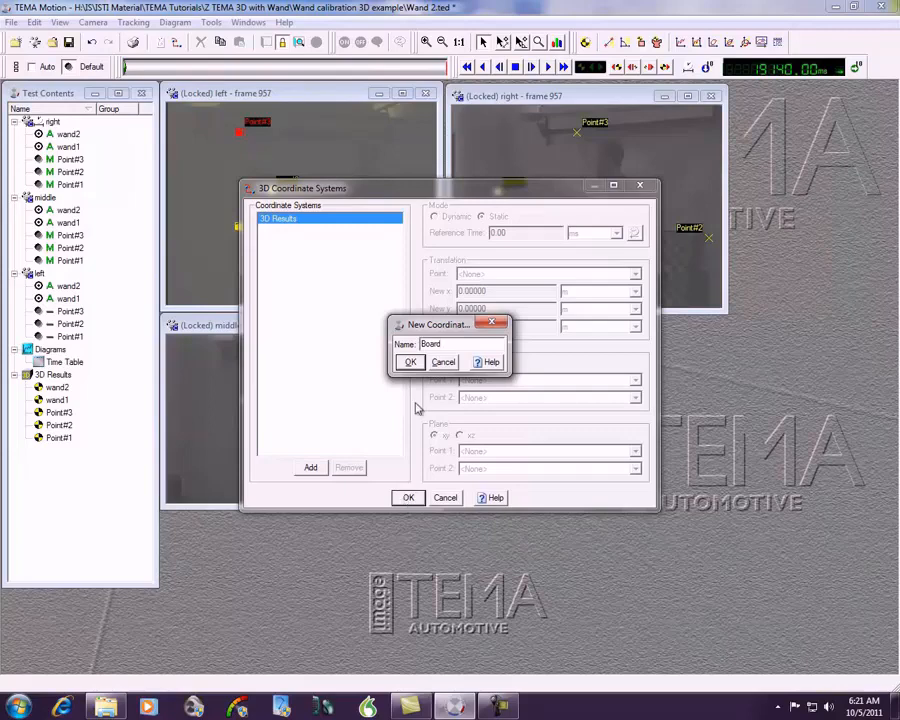
left_click(410, 362)
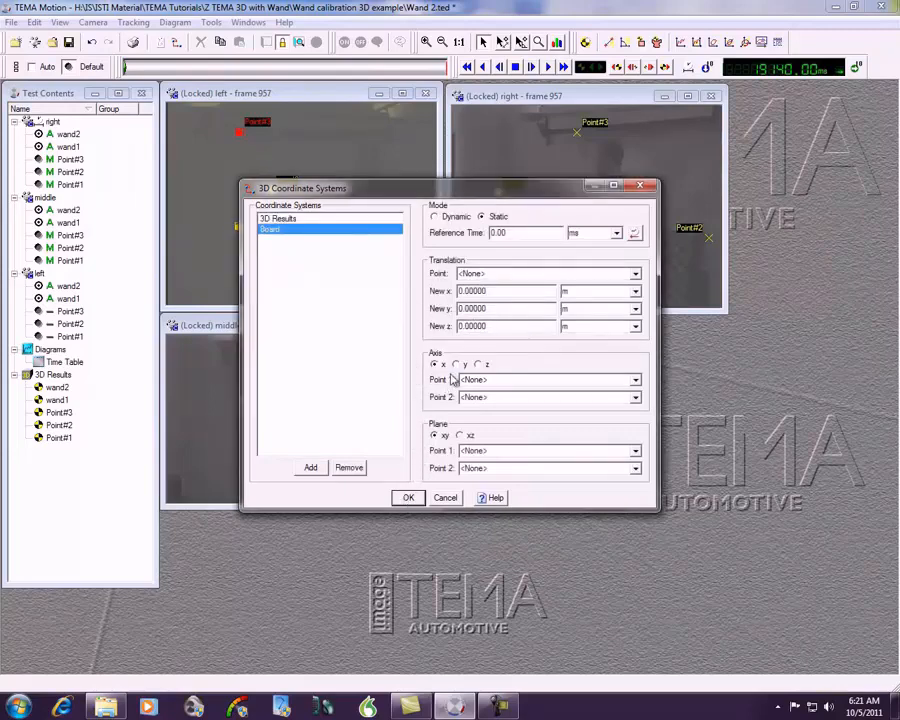
left_click(481, 218)
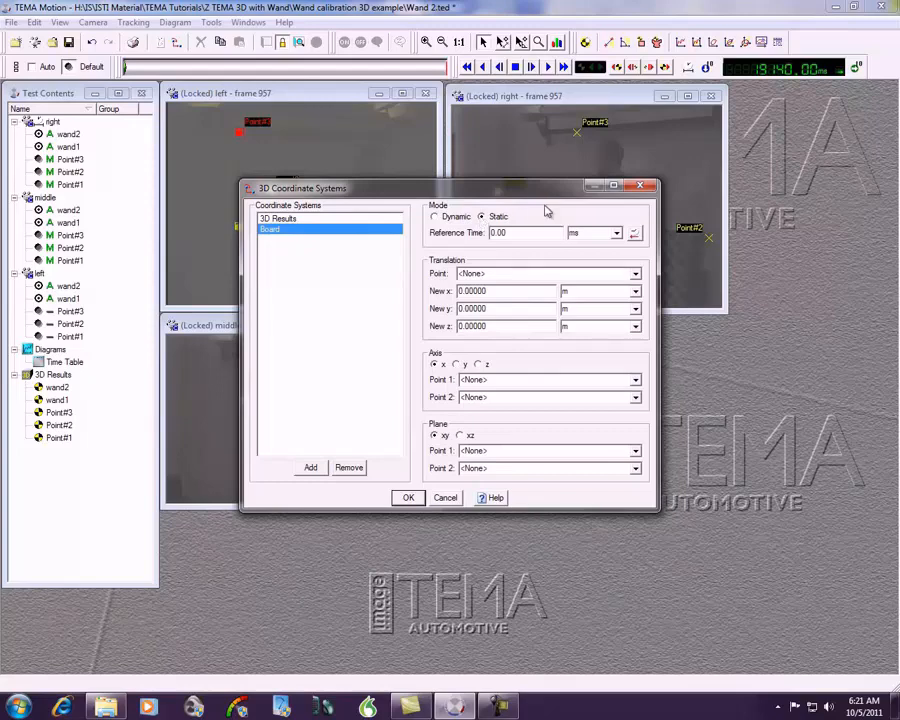
left_click(635, 233)
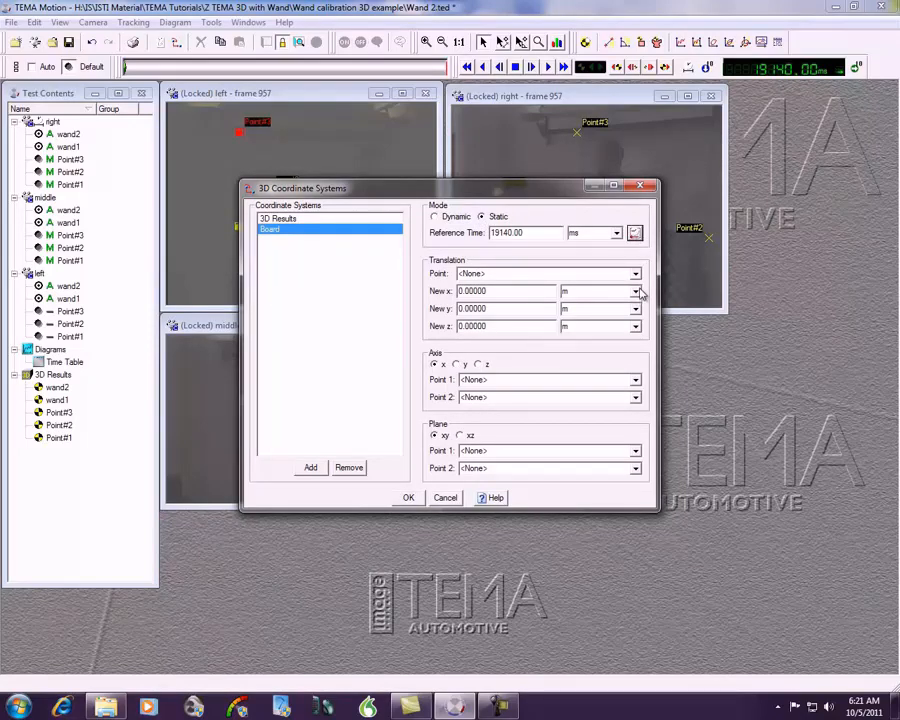
Step: Set the Board system's translation point to Point#1 and define its x axis from Point#1 to Point#2
left_click(636, 275)
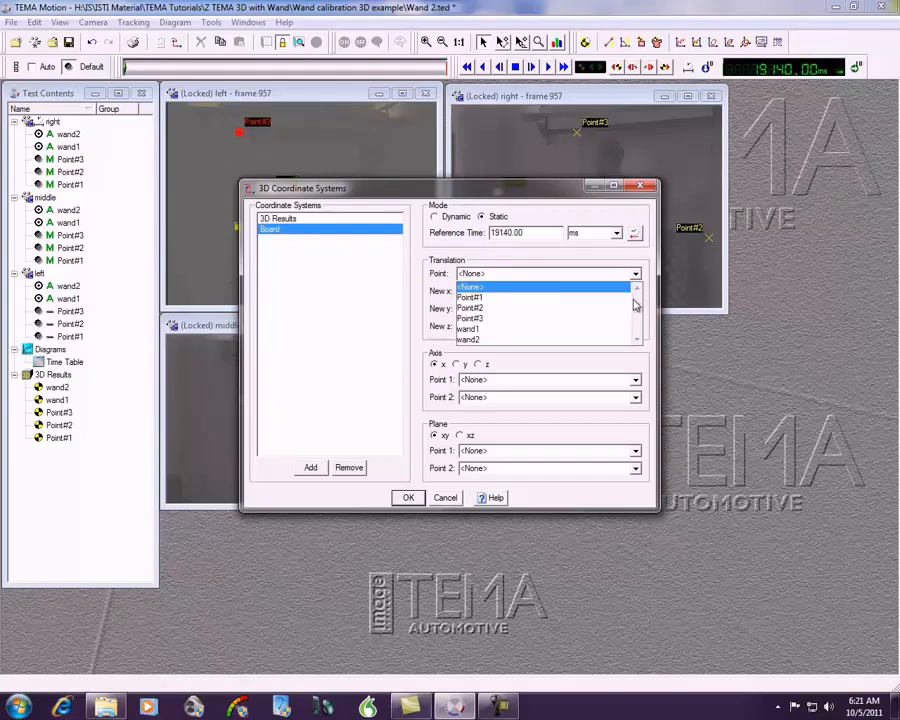
left_click(625, 297)
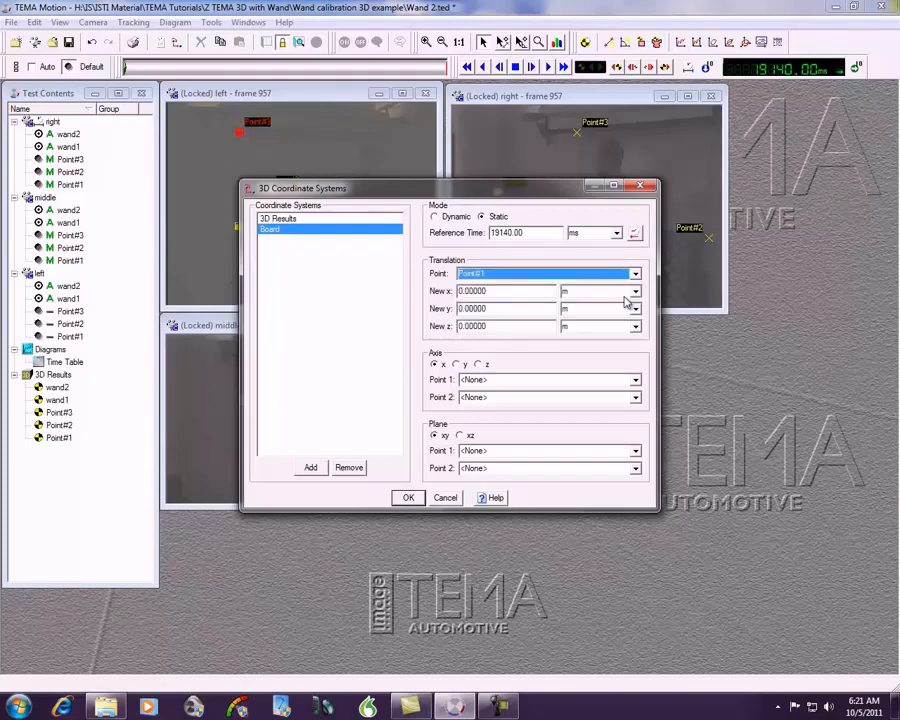
left_click(636, 381)
left_click(622, 409)
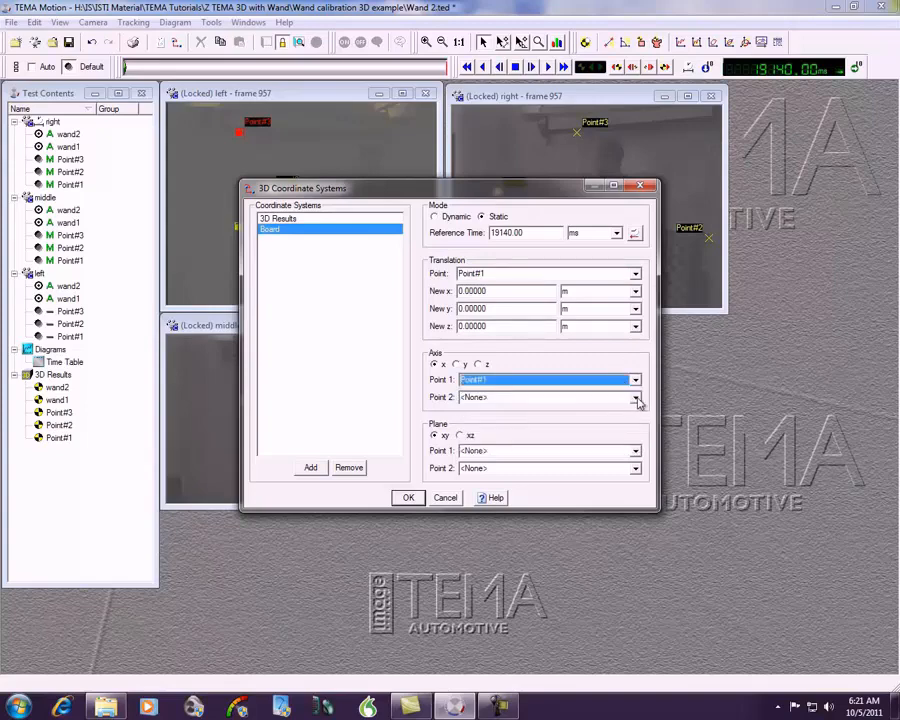
left_click(637, 400)
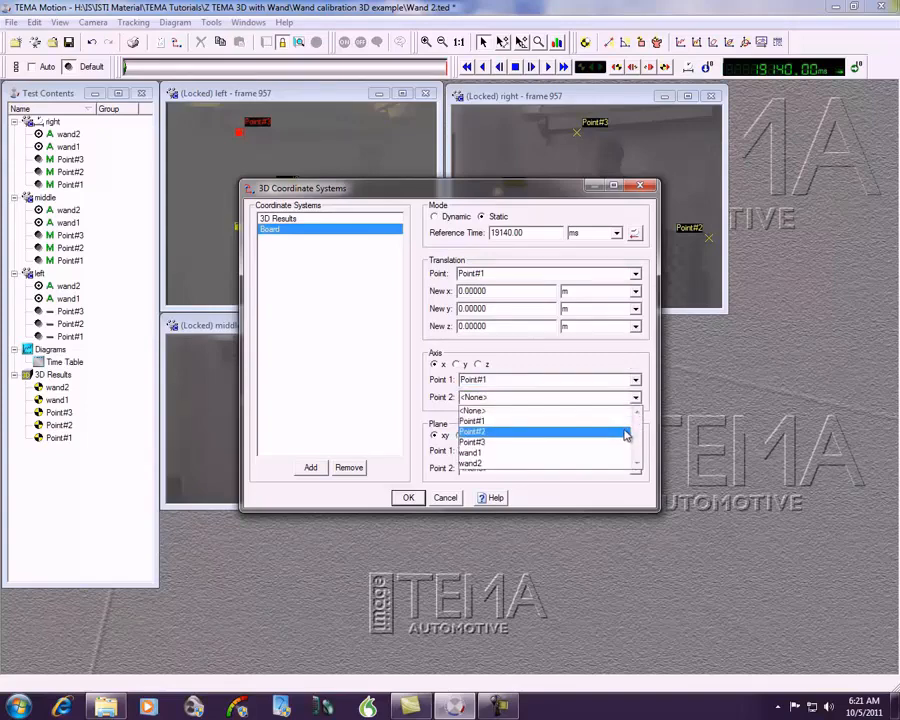
left_click(626, 434)
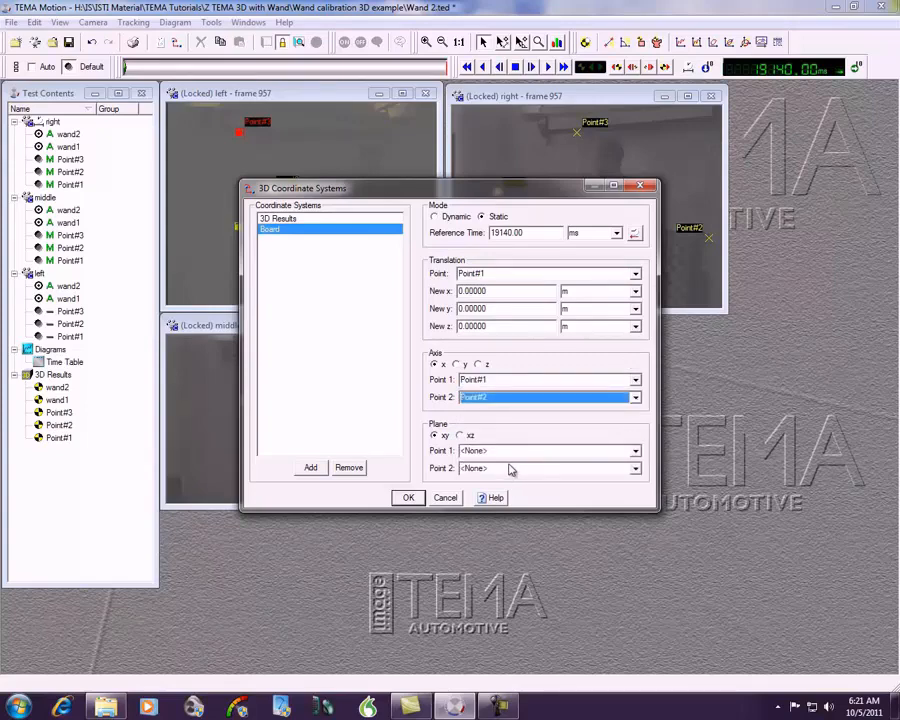
Step: Define the Board system's xy plane with Point#1 and Point#3, and accept the coordinate system settings
left_click(635, 452)
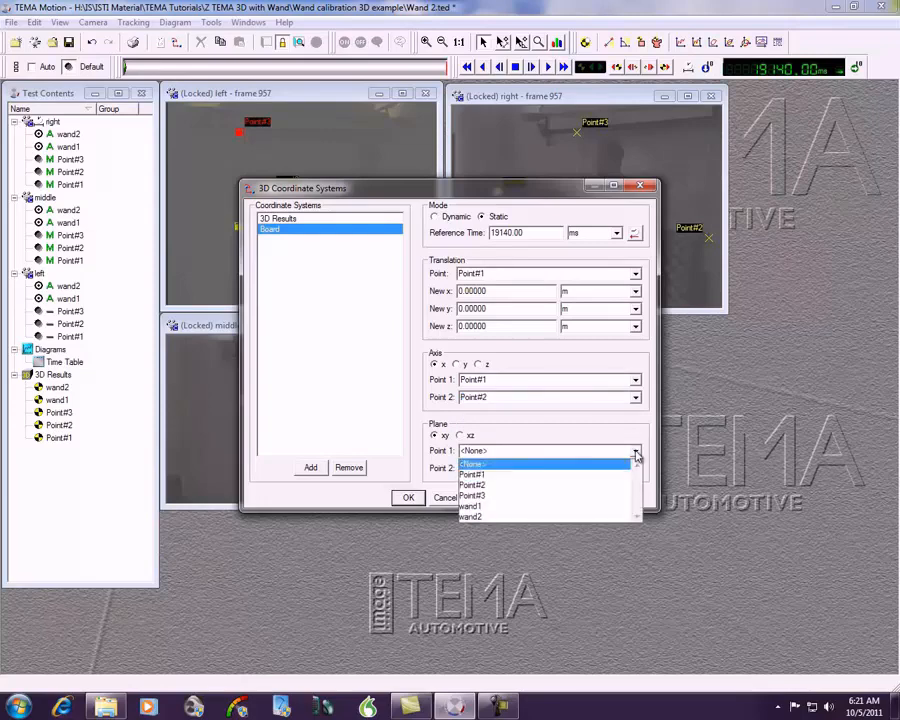
left_click(628, 474)
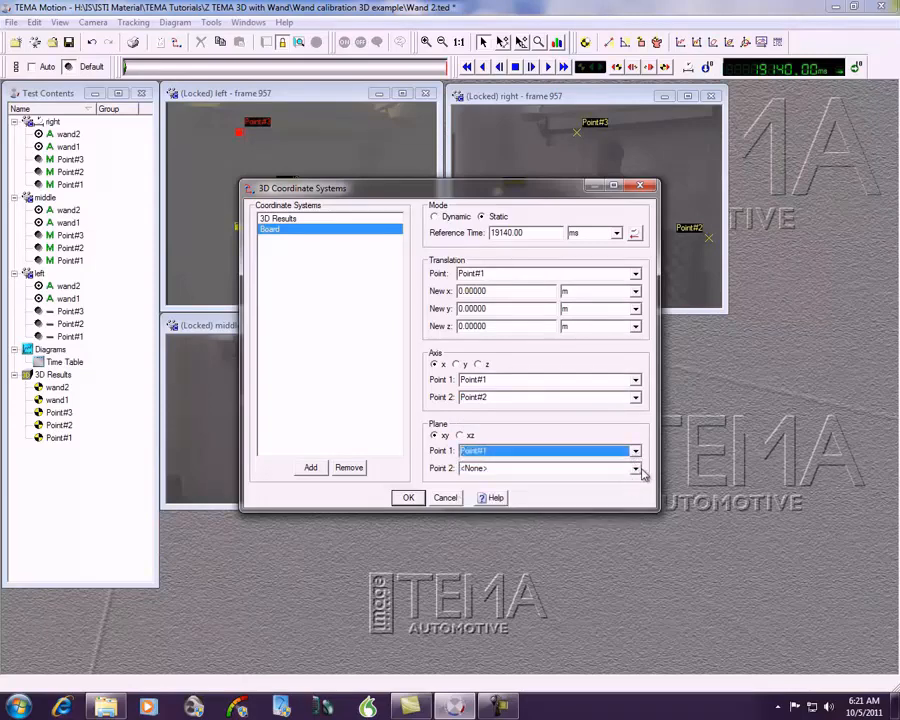
left_click(639, 468)
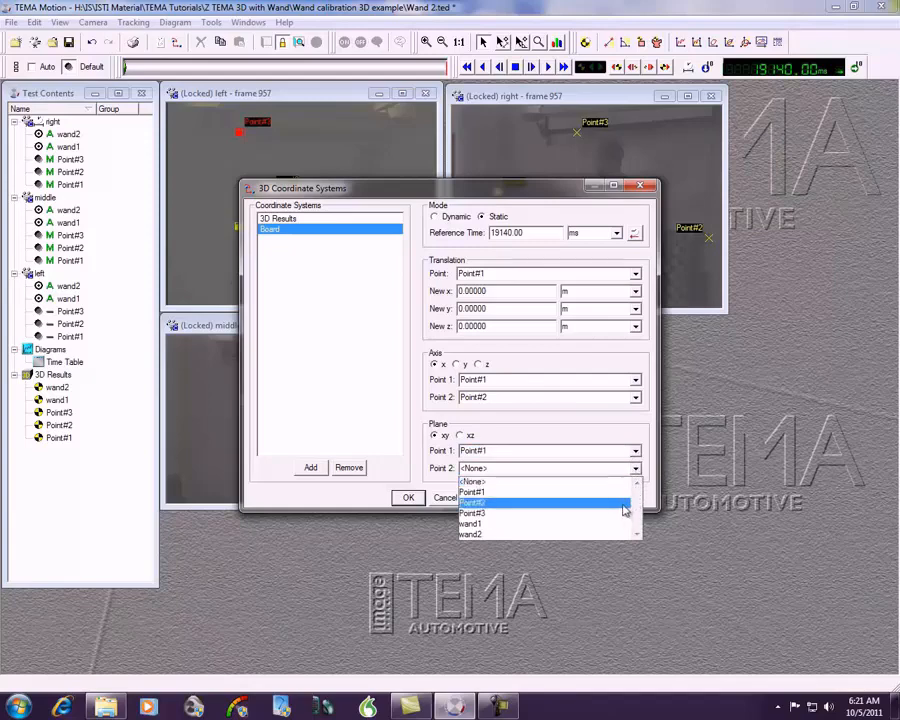
left_click(618, 514)
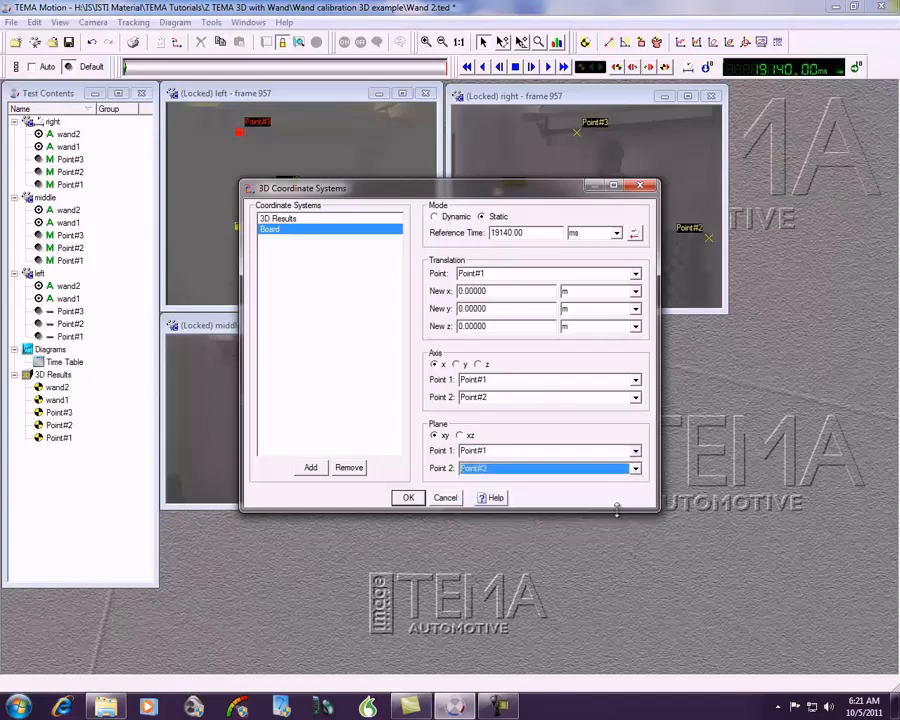
left_click(408, 498)
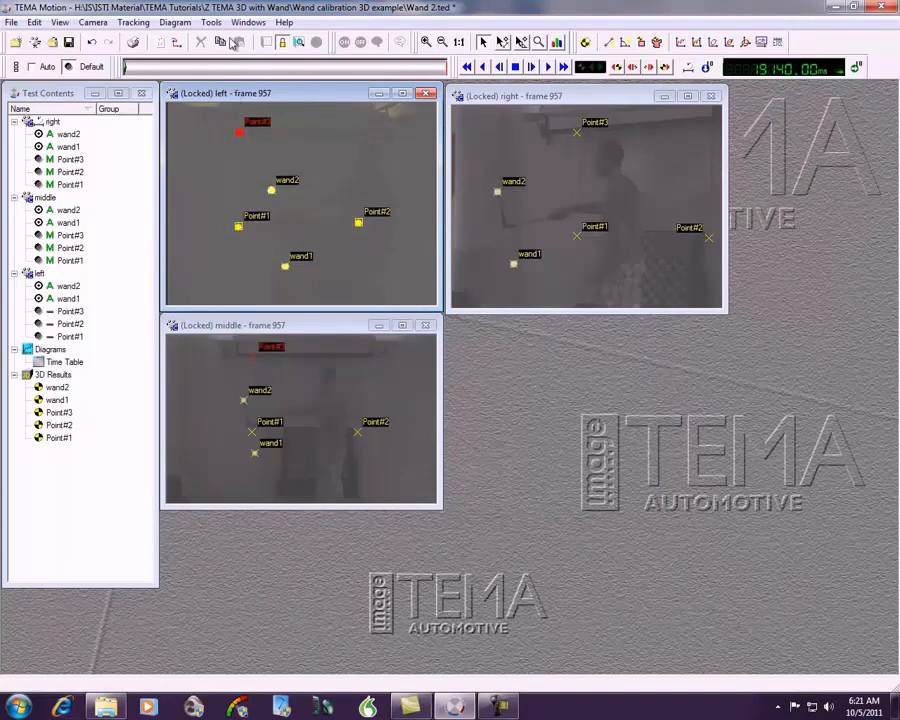
Step: Create a new time table diagram
left_click(175, 22)
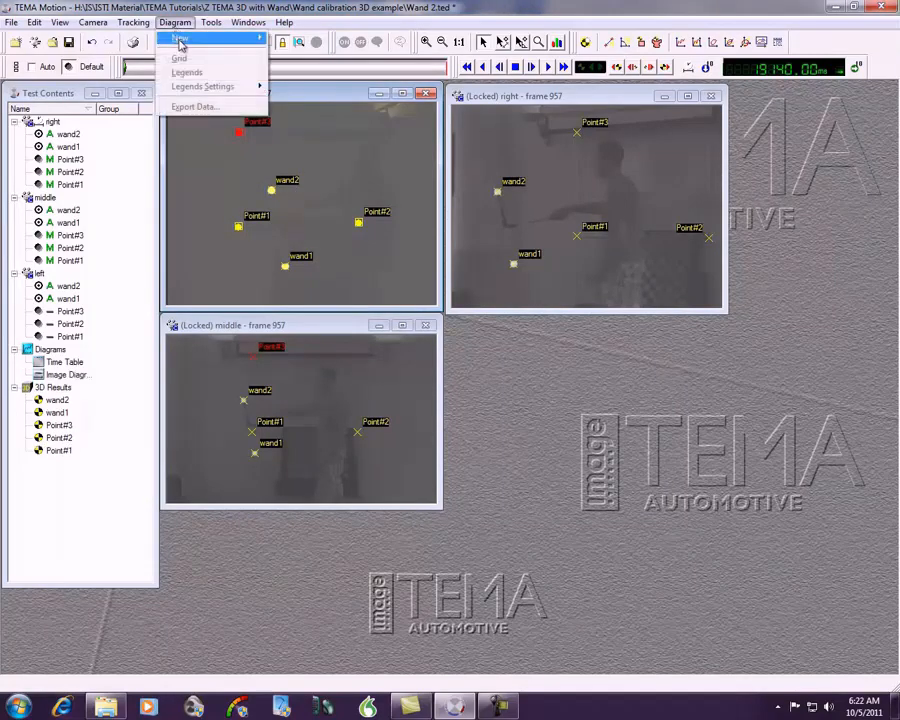
mouse_move(200, 38)
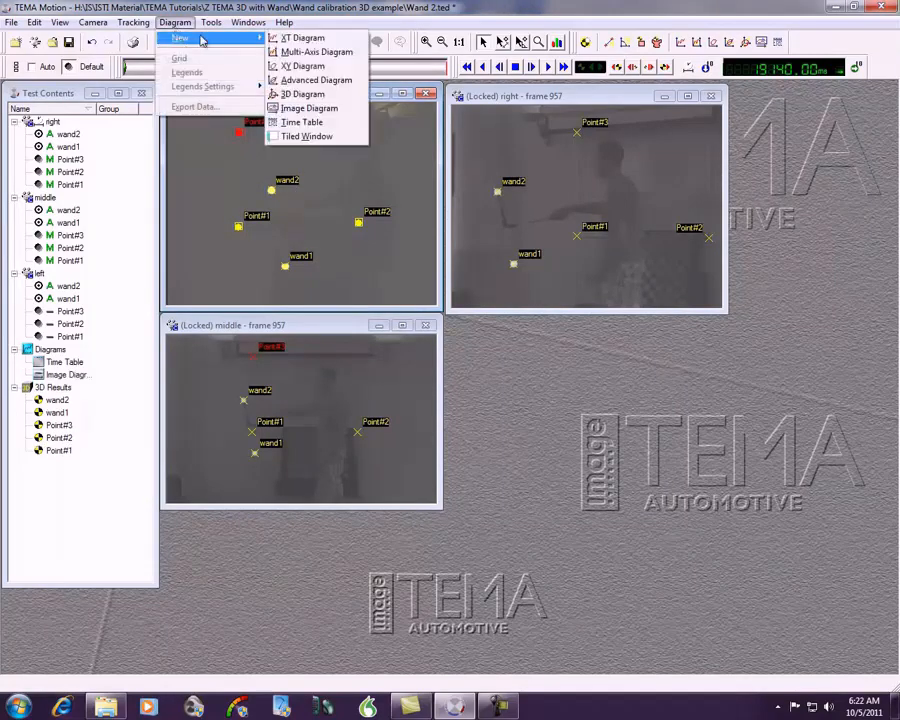
left_click(298, 122)
Step: Add the positions of Point#1, Point#2 and Point#3 in the Board coordinate system as columns of the new time table
right_click(564, 216)
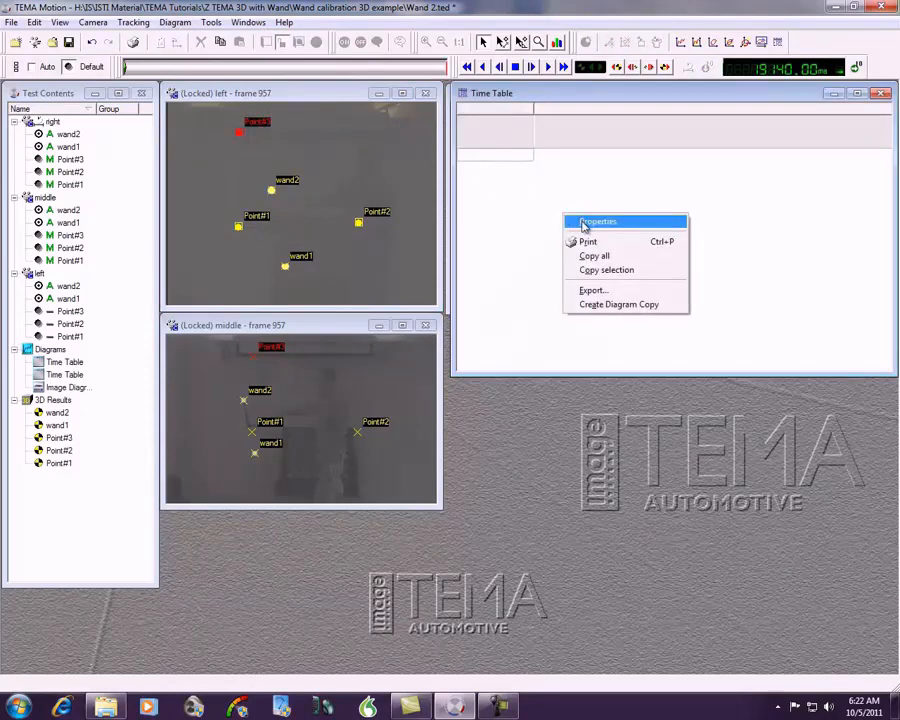
left_click(585, 224)
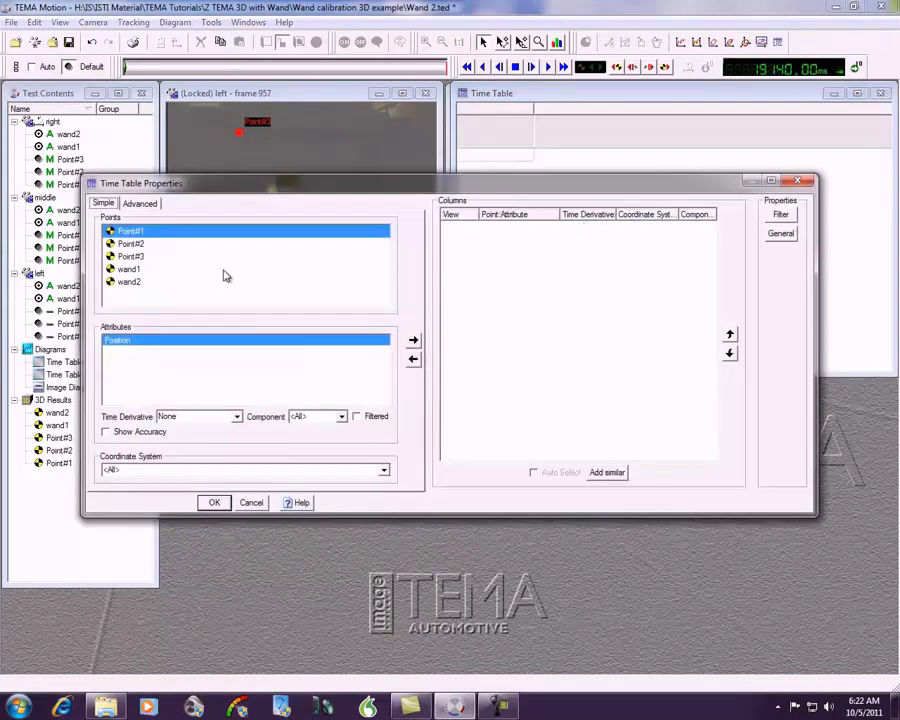
left_click(145, 258, "shift")
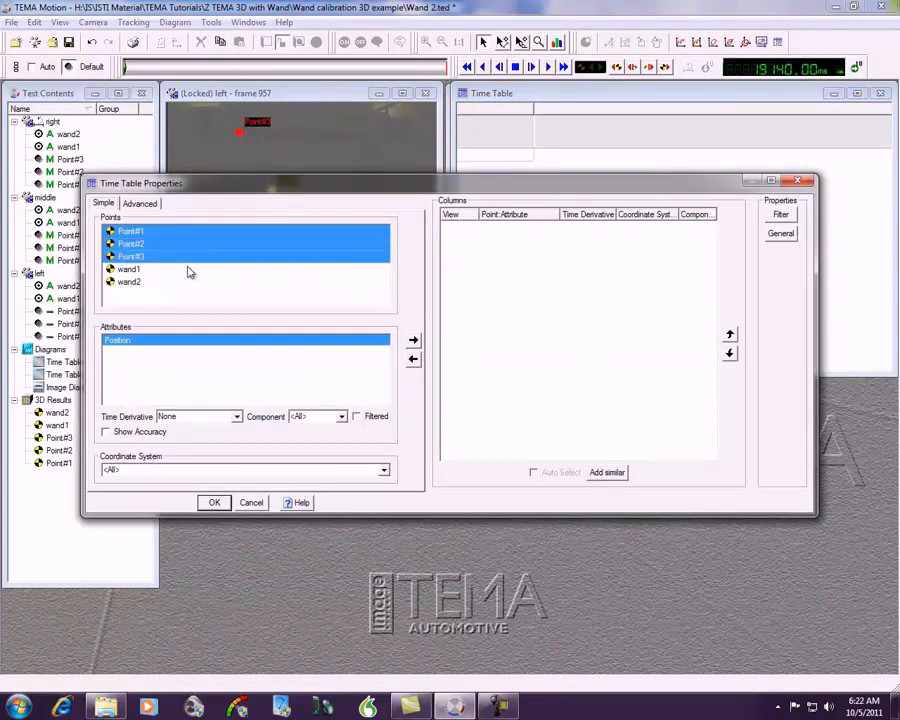
left_click(384, 473)
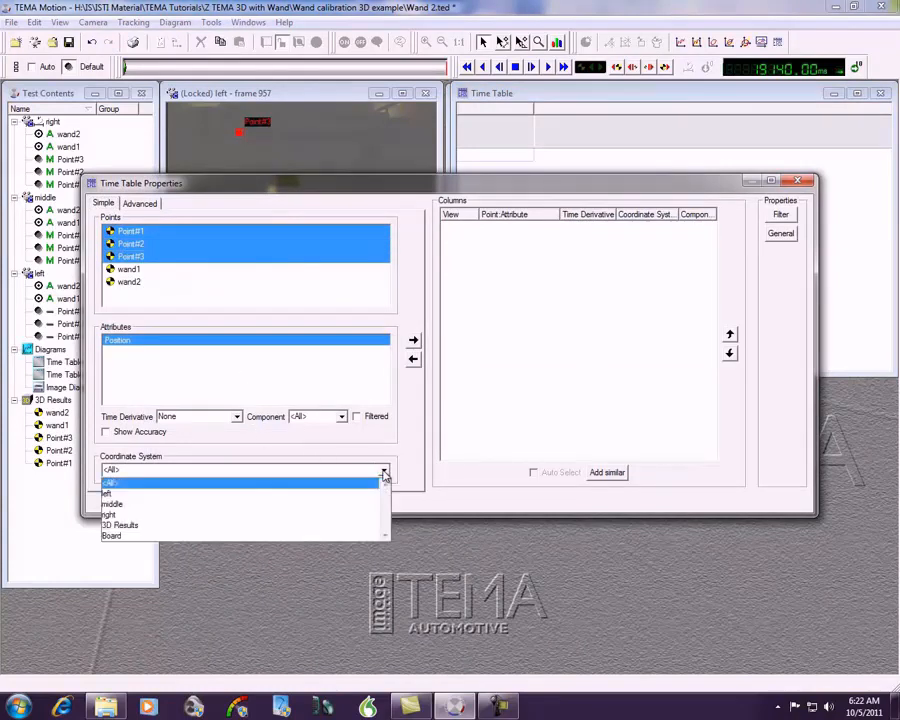
left_click(369, 535)
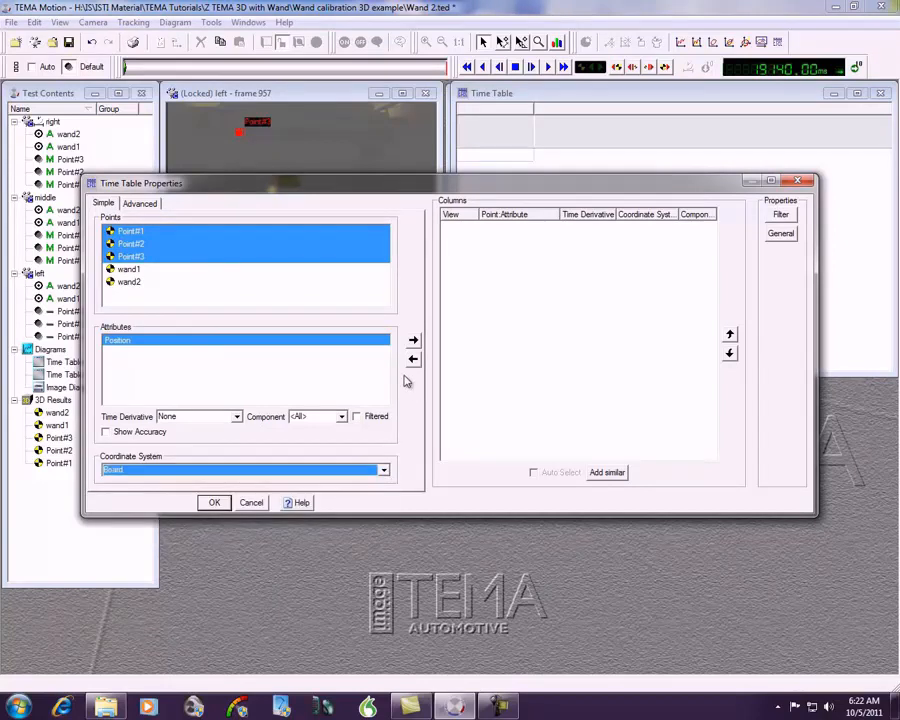
left_click(414, 342)
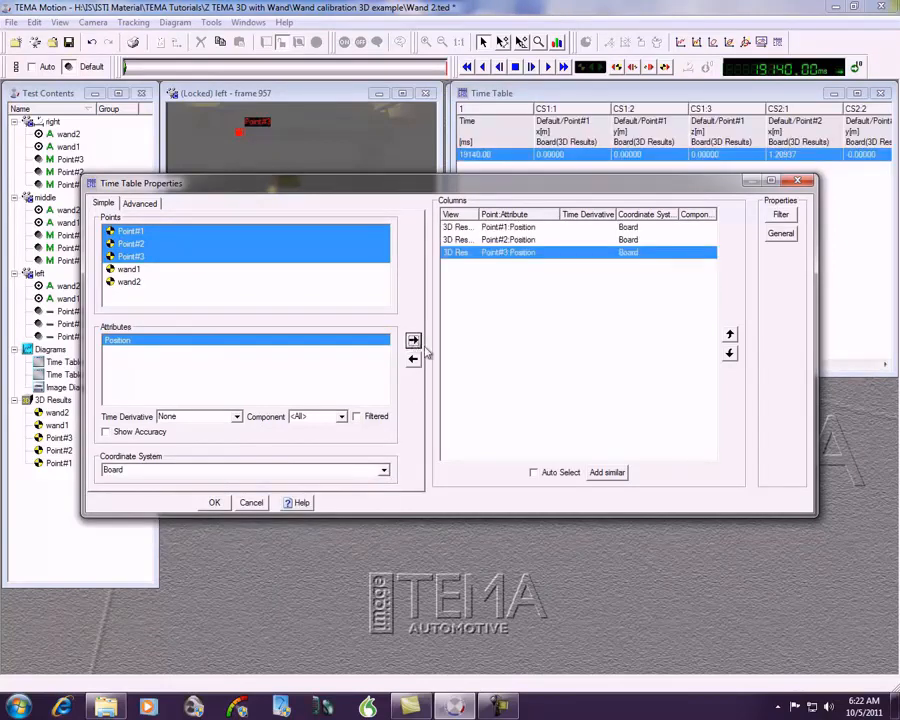
left_click(214, 502)
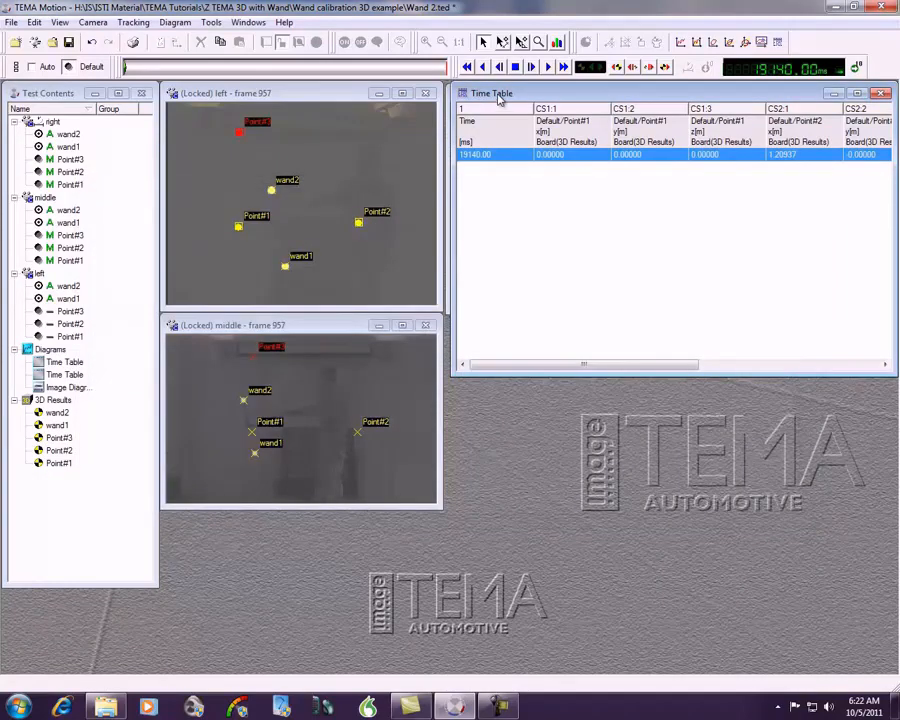
Step: Move and widen the time table to examine the Board coordinates of all three points, and close its window
left_click_drag(497, 99, 82, 185)
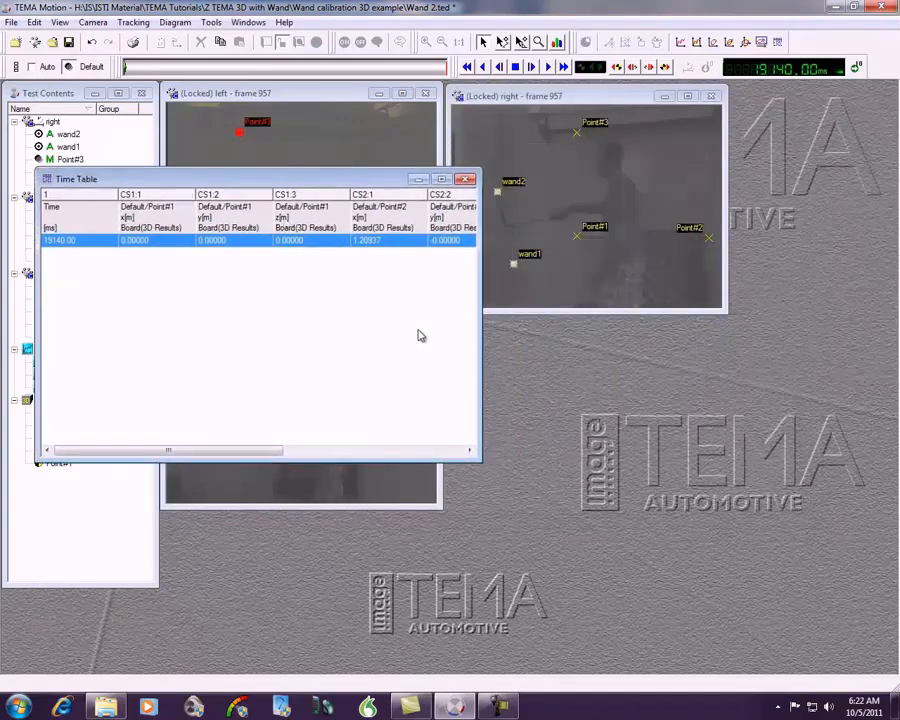
left_click_drag(479, 322, 838, 314)
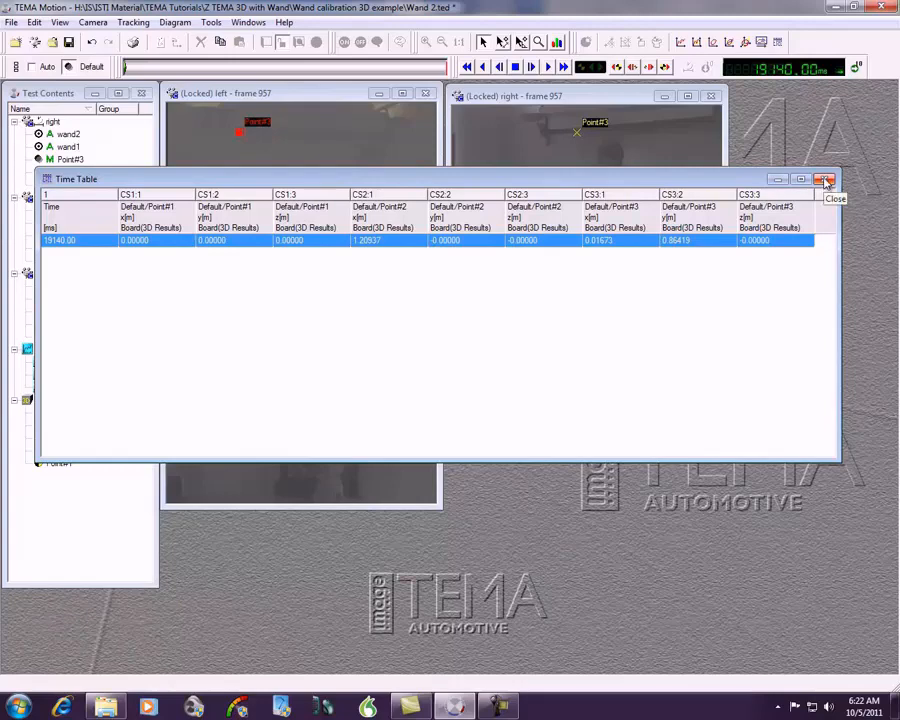
left_click(826, 180)
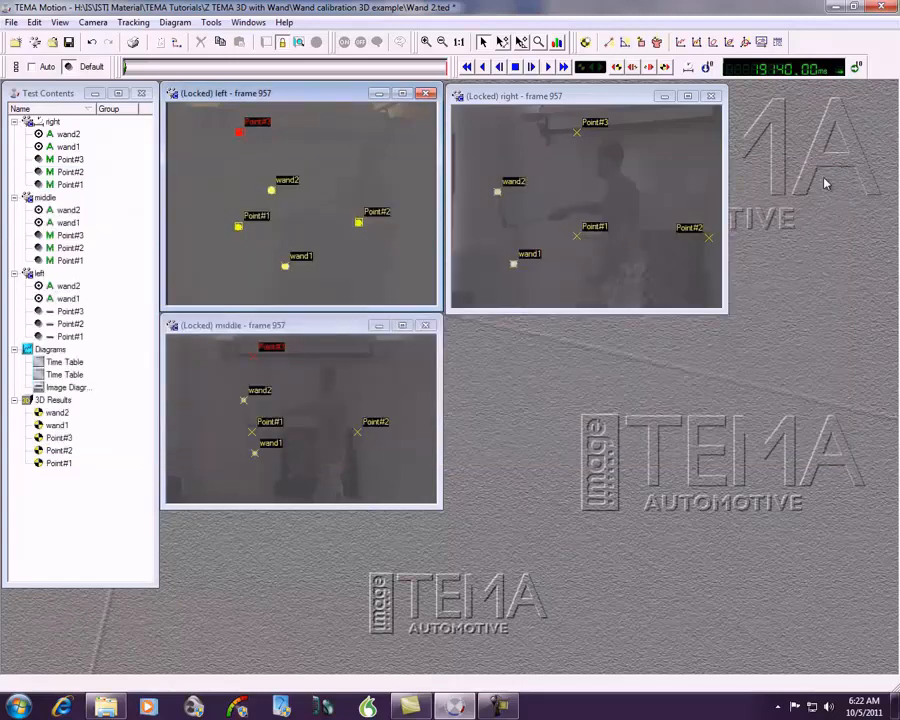